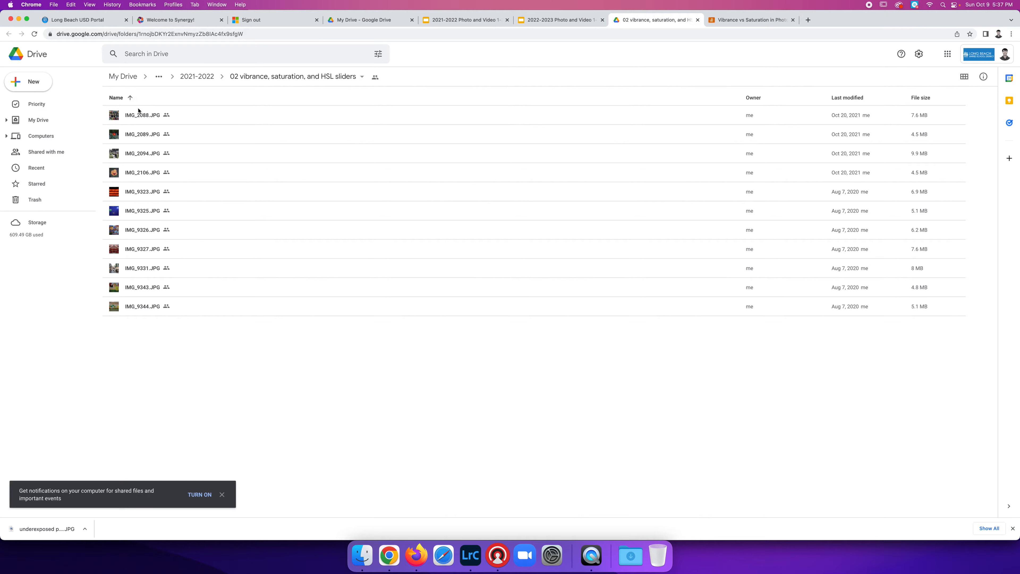
Step: Show the Drive folder's files as thumbnails and download IMG_2088.JPG
left_click(965, 76)
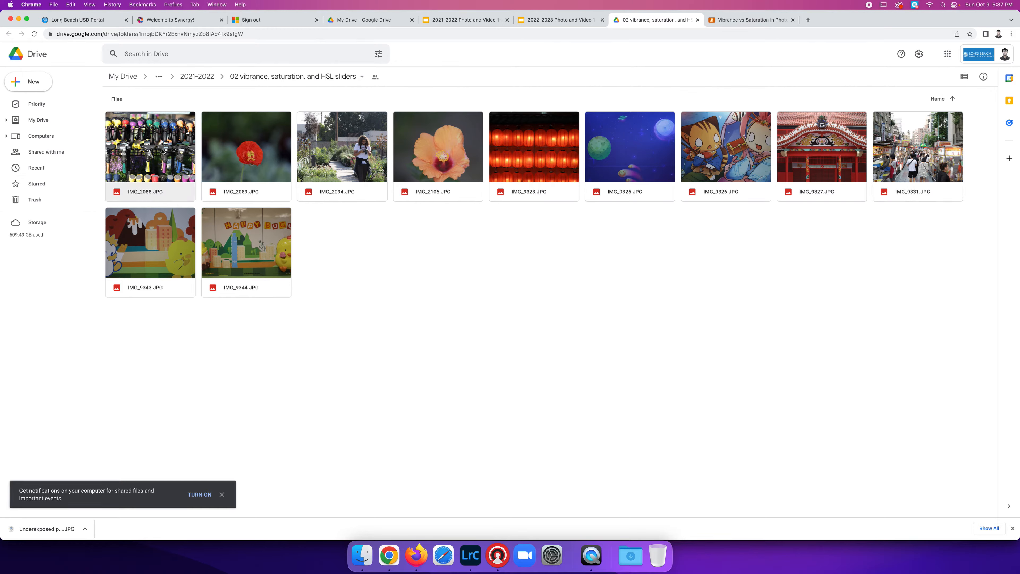
right_click(157, 157)
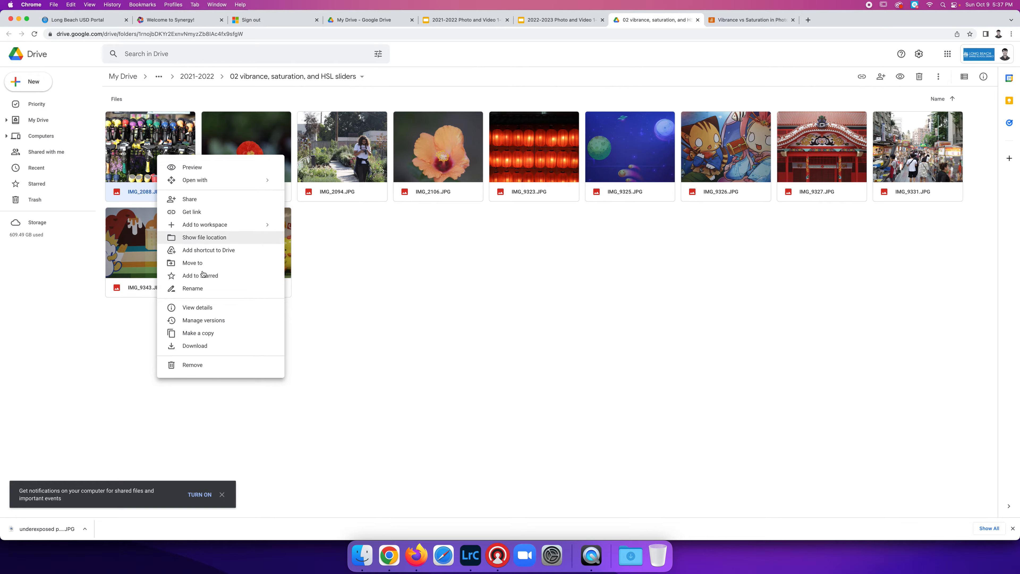
left_click(195, 346)
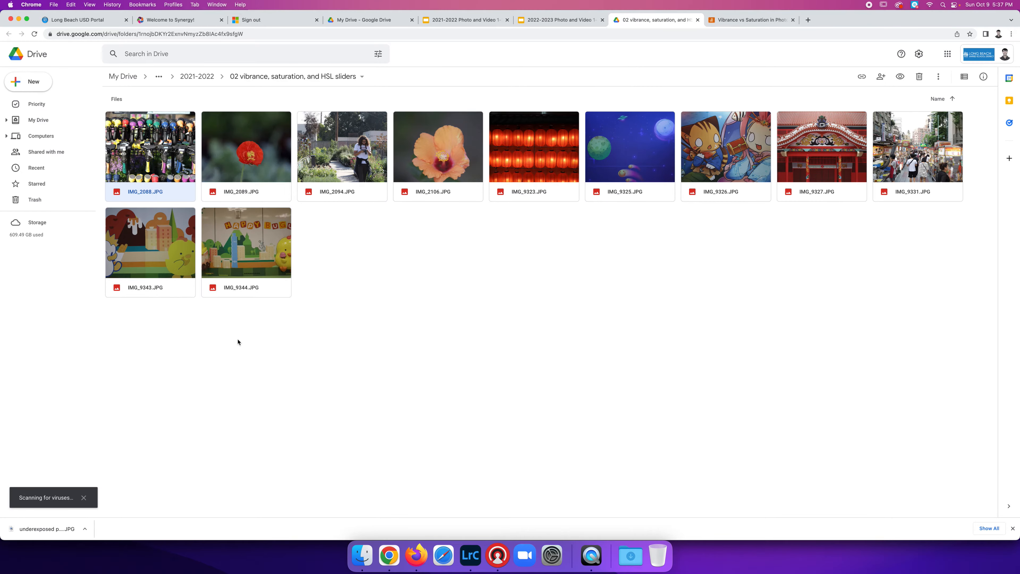
Step: Switch to Finder and arrange two windows side by side, with the new one showing the Downloads folder
left_click(361, 557)
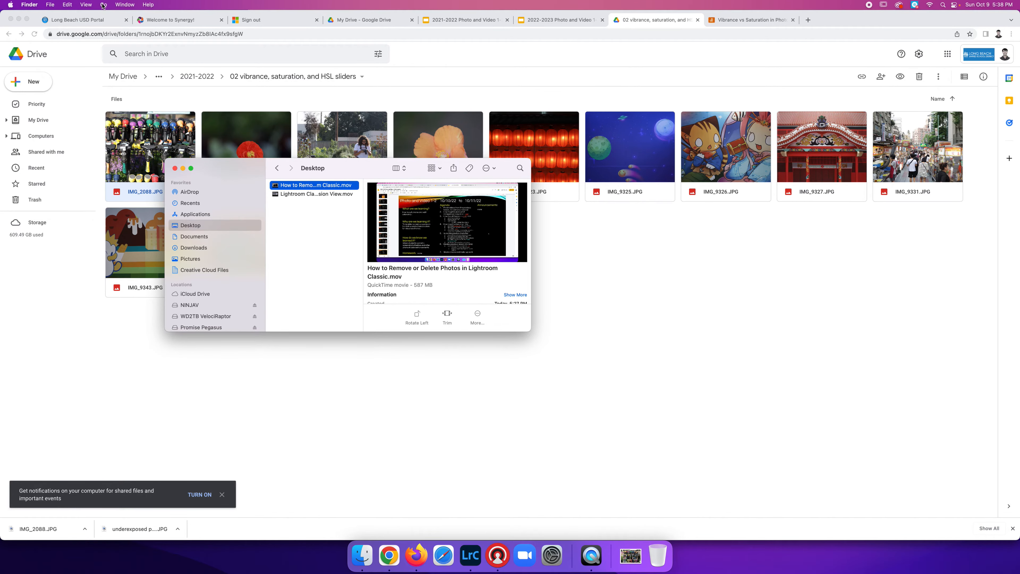
left_click_drag(236, 172, 497, 161)
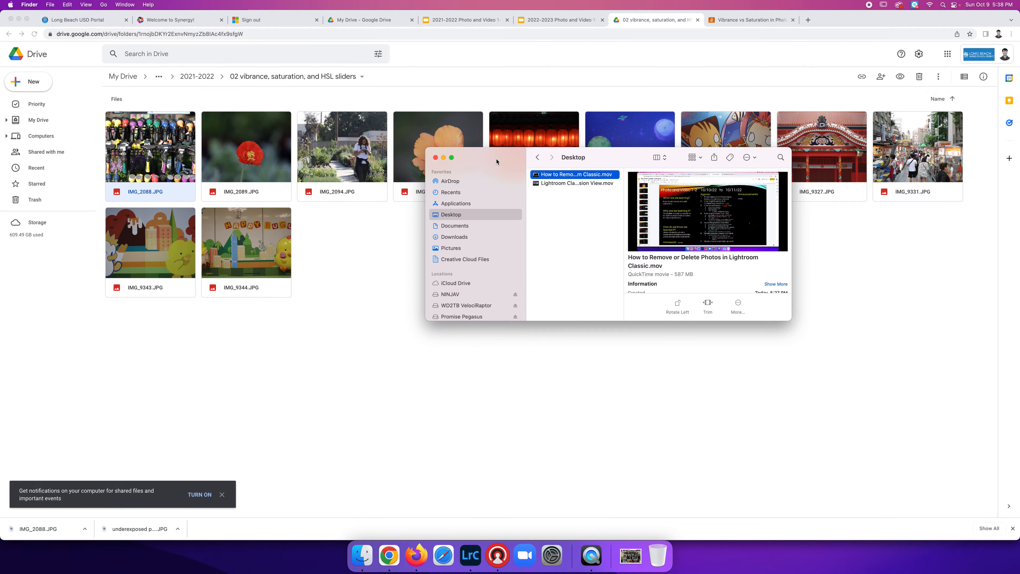
left_click(50, 5)
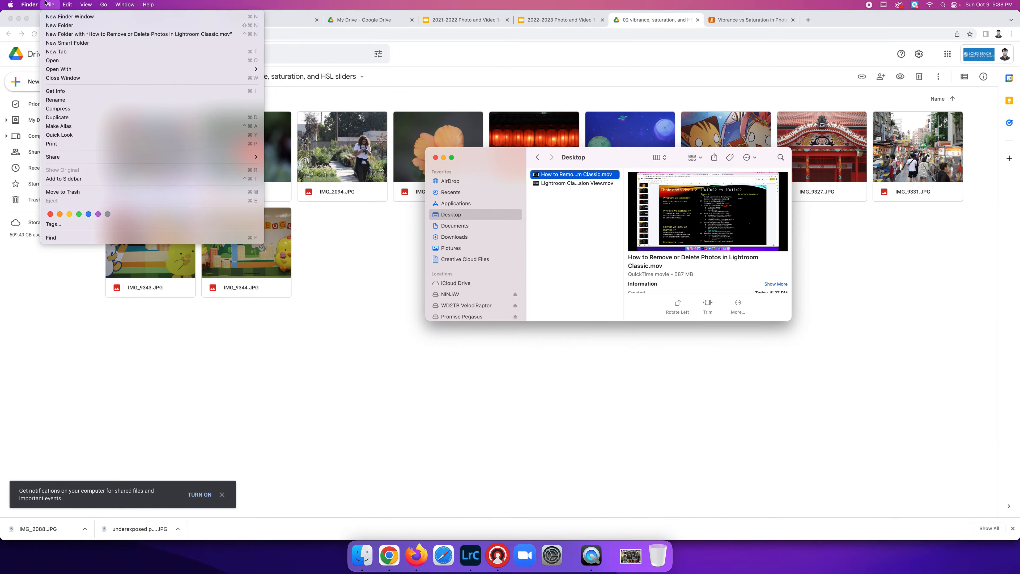
left_click(58, 17)
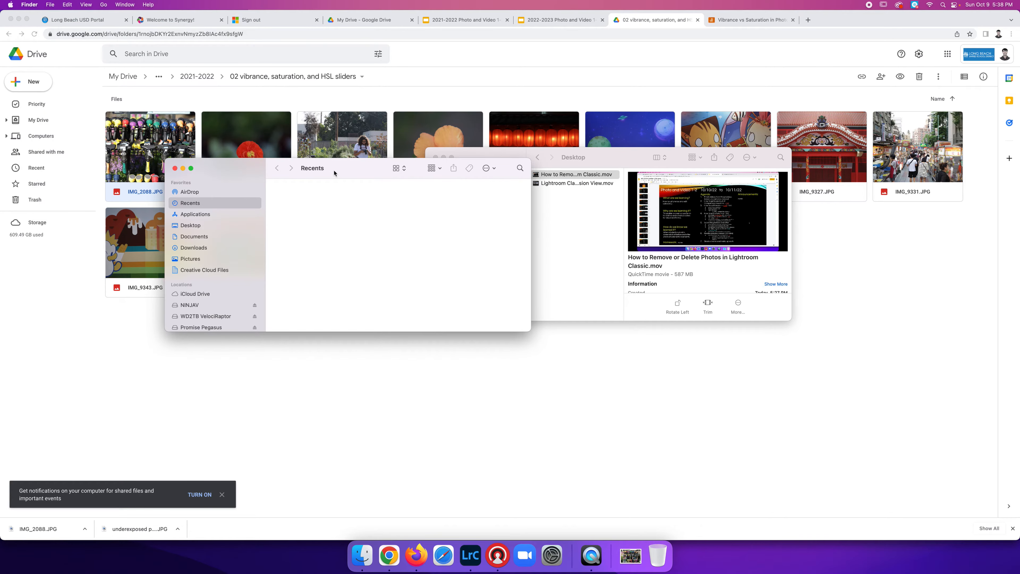
left_click_drag(240, 170, 122, 161)
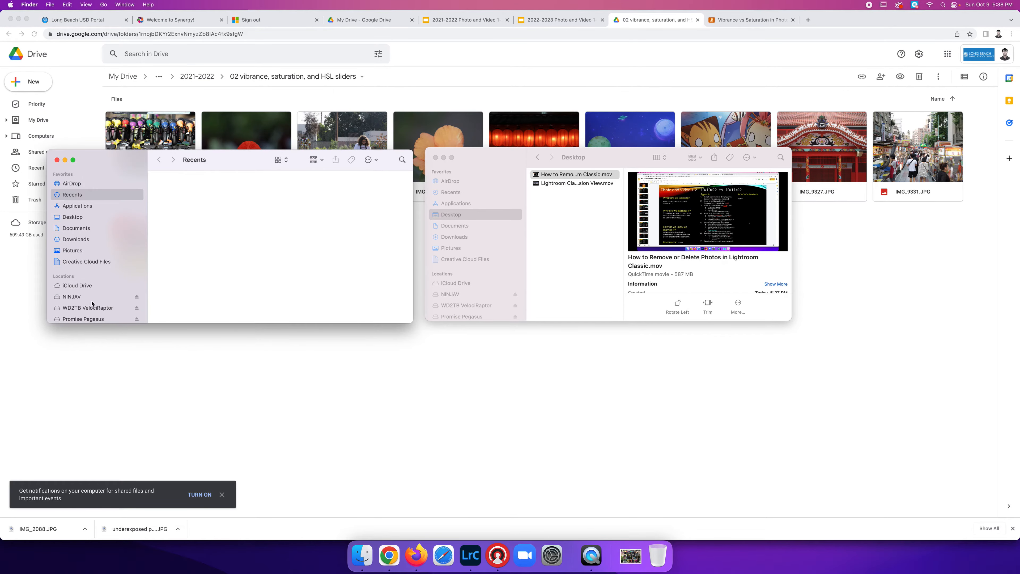
scroll(92, 282, "down", 1)
left_click(76, 224)
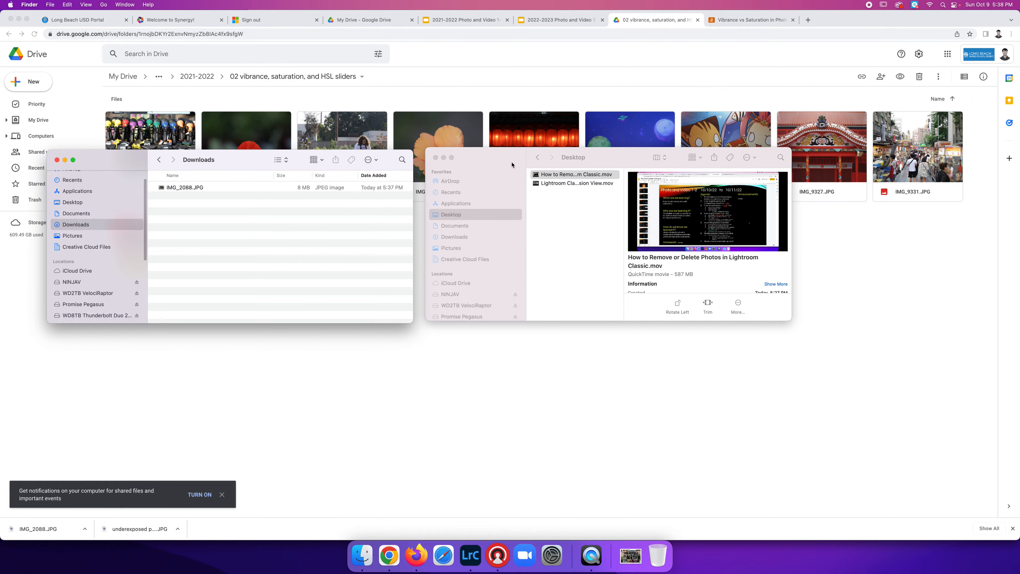
left_click_drag(512, 164, 543, 157)
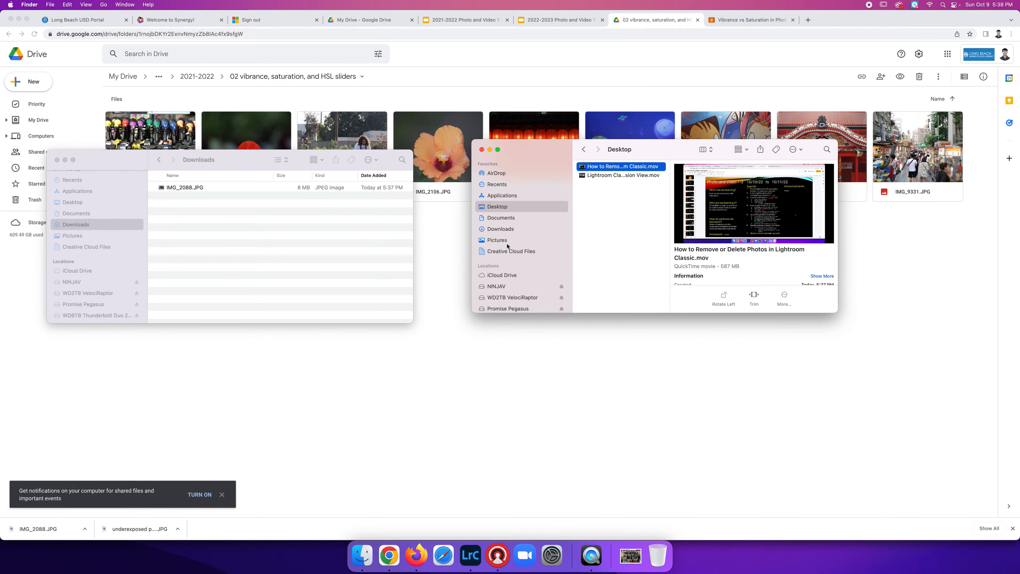
Step: Move IMG_2088.JPG from Downloads into the Practice Files folder inside the home folder's Pictures
left_click(104, 5)
left_click(136, 82)
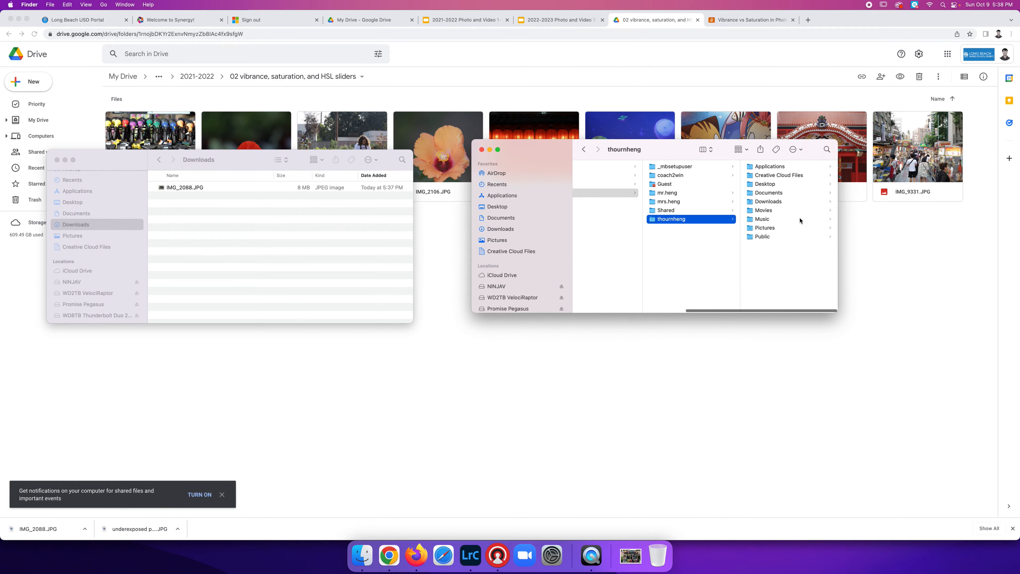
left_click(763, 228)
left_click(768, 202)
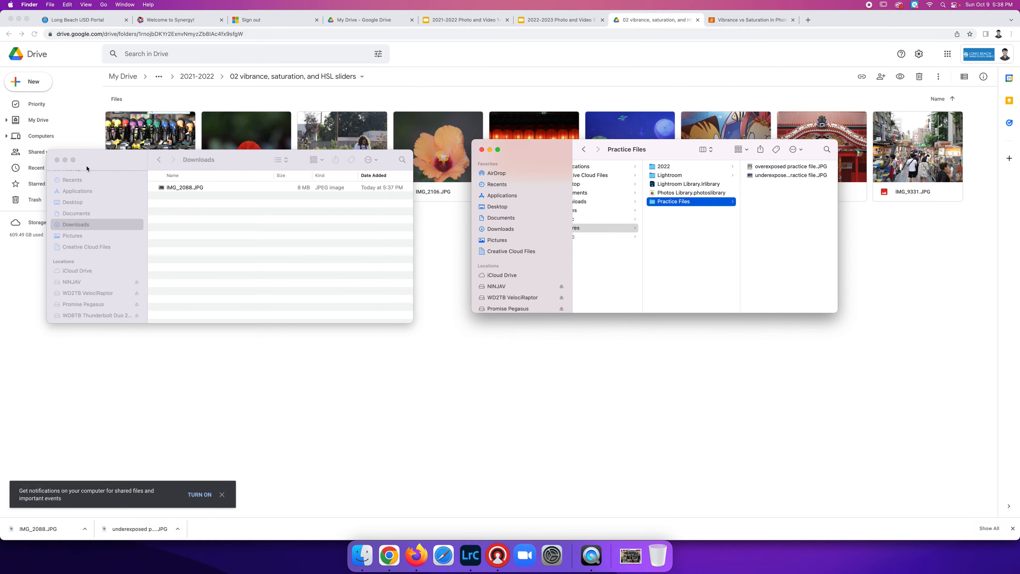
left_click_drag(164, 189, 802, 210)
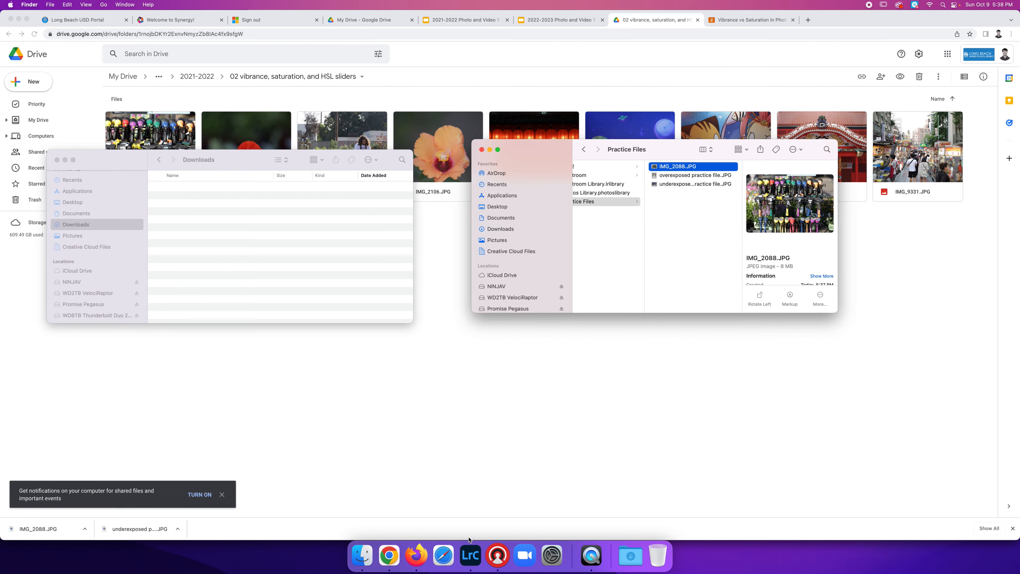
Step: Switch to Lightroom Classic, import IMG_2088.JPG from Pictures > Practice Files using Add, and view it enlarged
left_click(470, 555)
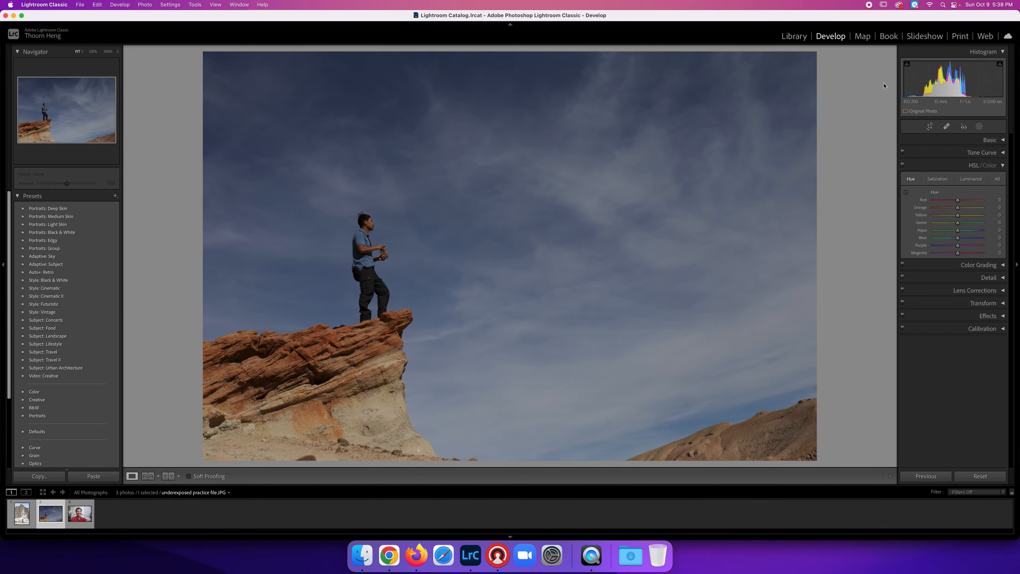
left_click(794, 37)
left_click(41, 476)
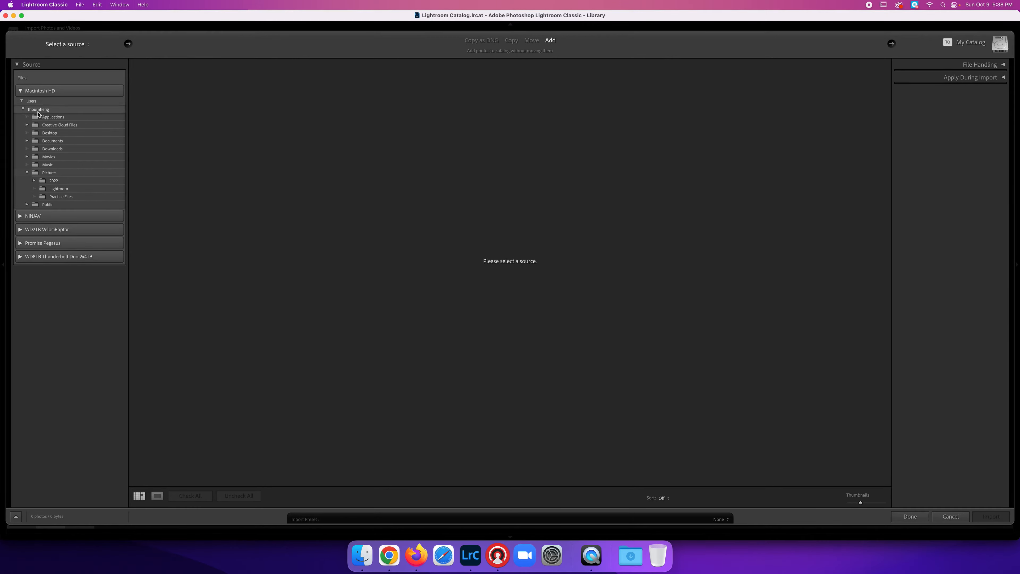
left_click(45, 198)
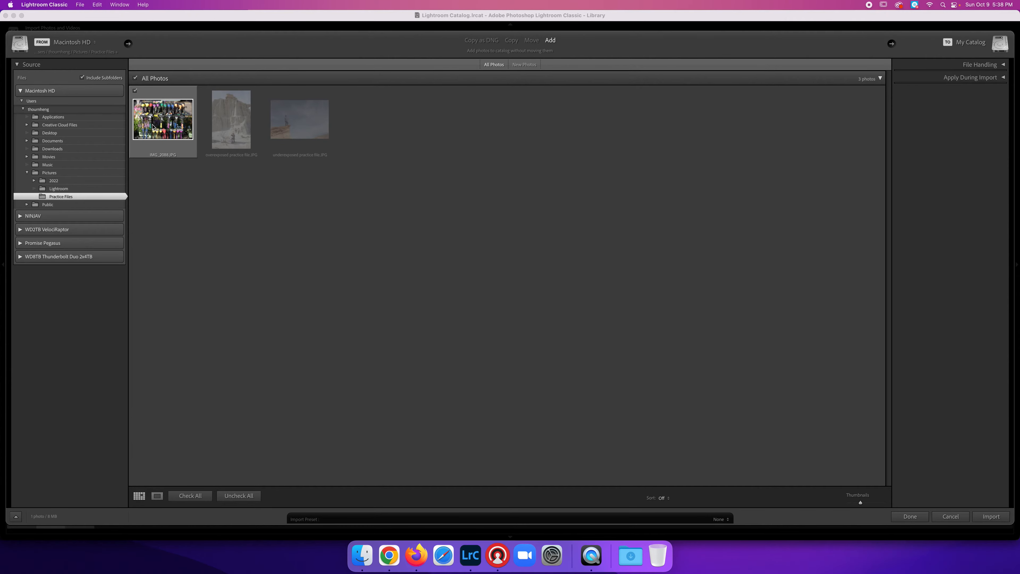
left_click(991, 517)
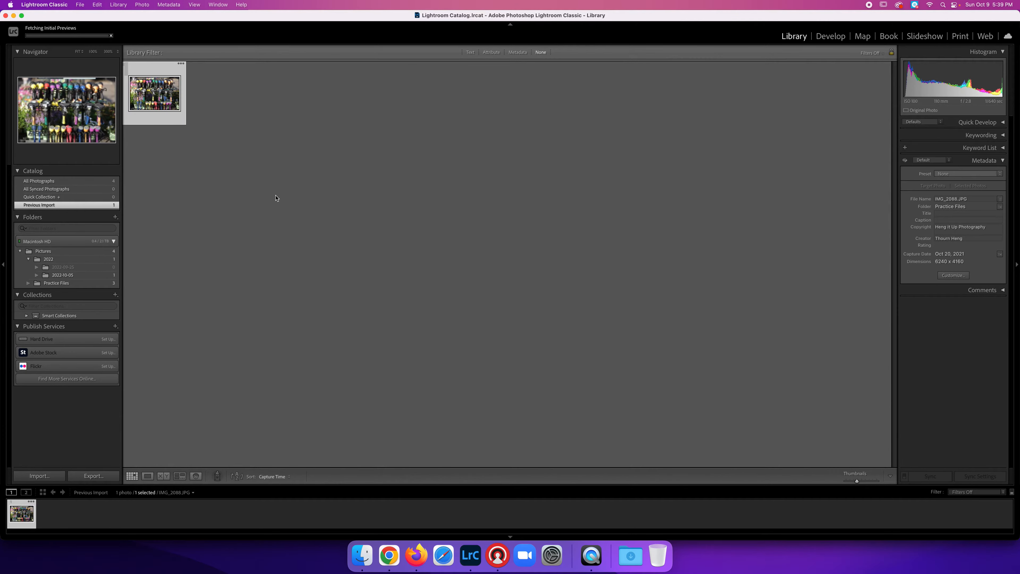
double_click(159, 93)
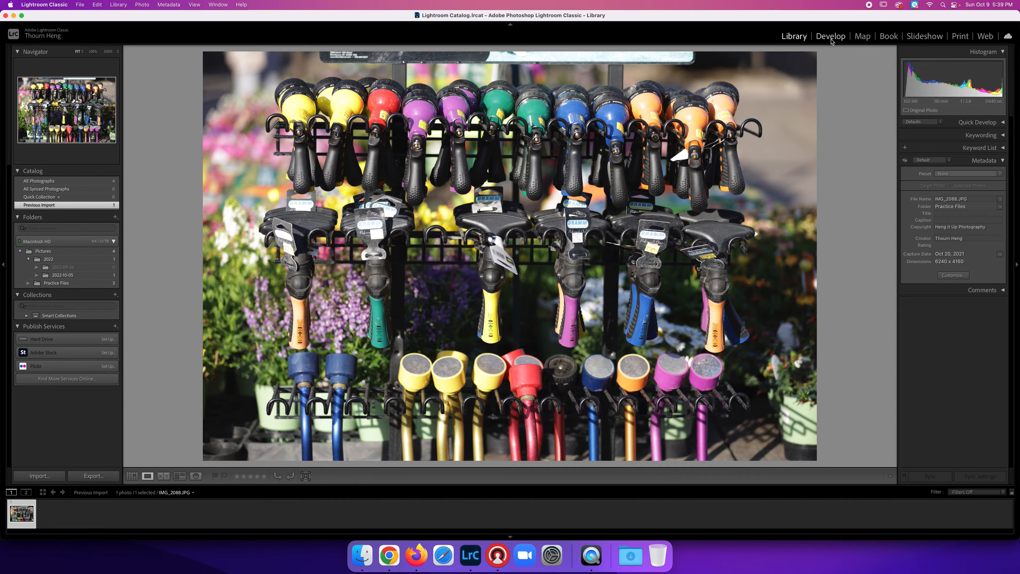
Step: Review the color-editing items on the 2022-2023 Photo and Video 1-2 agenda slide in Chrome, and return to Lightroom Classic
left_click(388, 555)
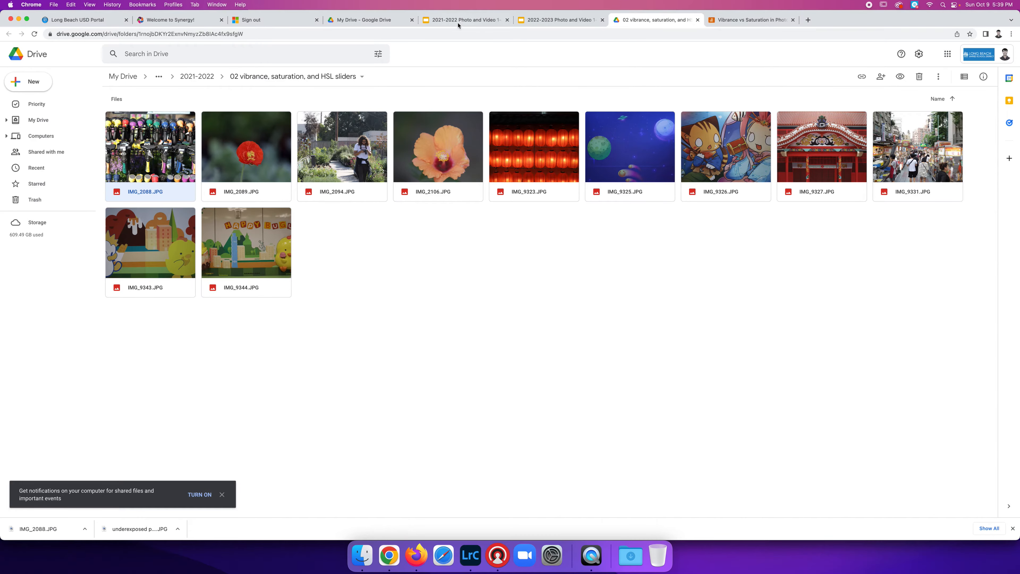
left_click(554, 20)
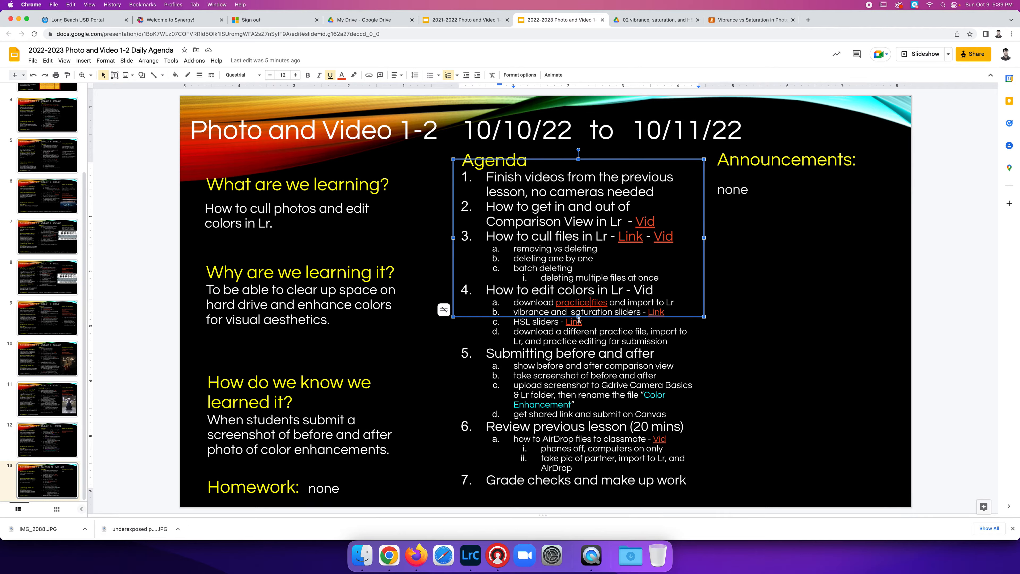
left_click(471, 555)
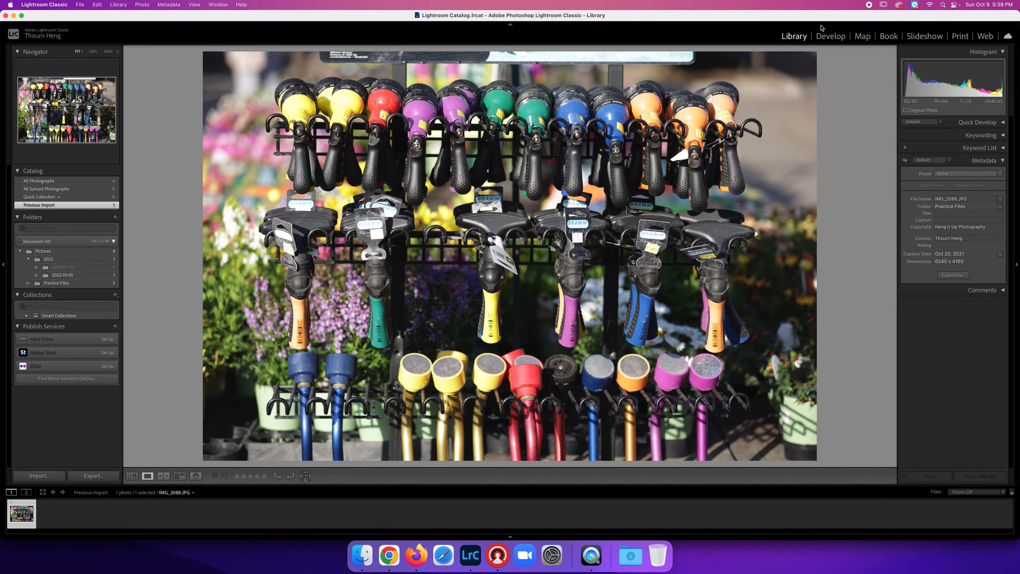
Step: In the Develop module, try Vibrance and Saturation at +100 one at a time on IMG_2088.JPG, resetting each to 0
left_click(830, 36)
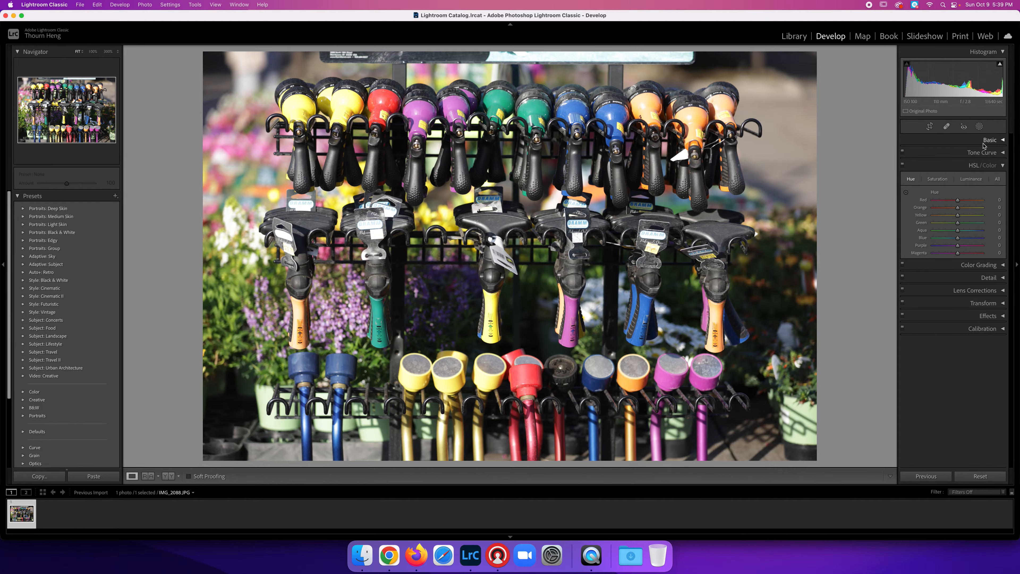
left_click(1001, 142)
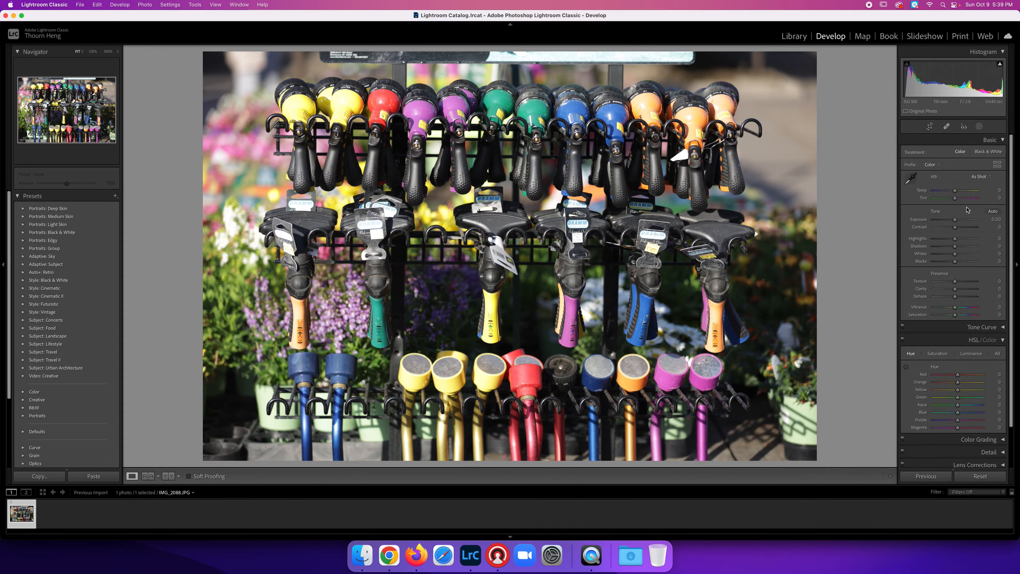
scroll(932, 295, "down", 1)
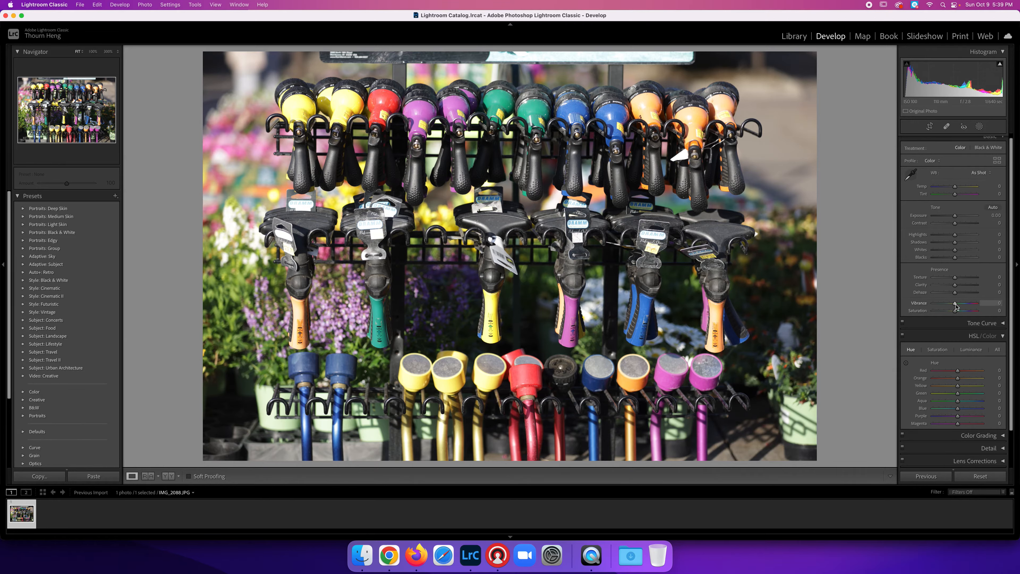
left_click_drag(955, 305, 981, 305)
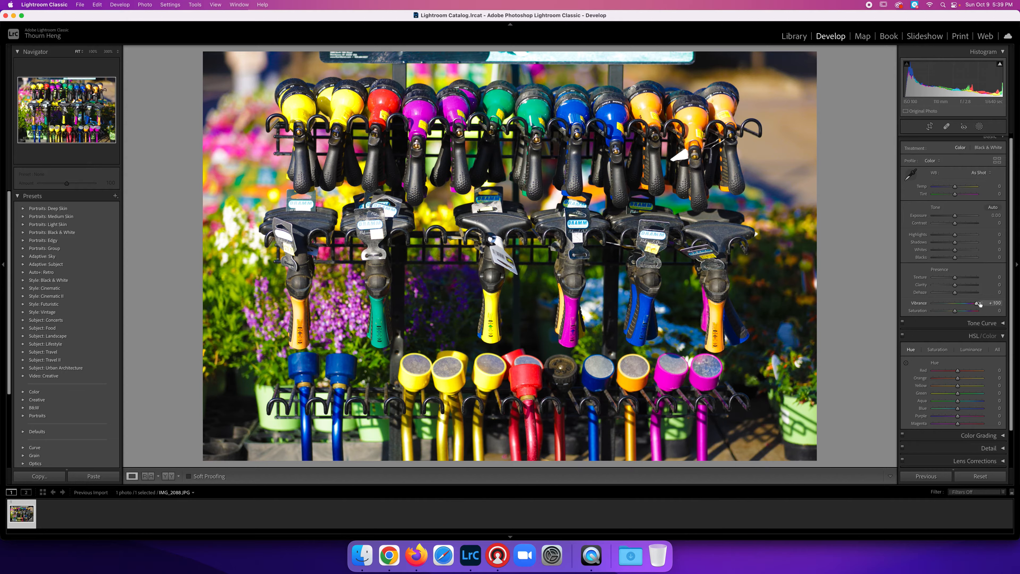
double_click(977, 305)
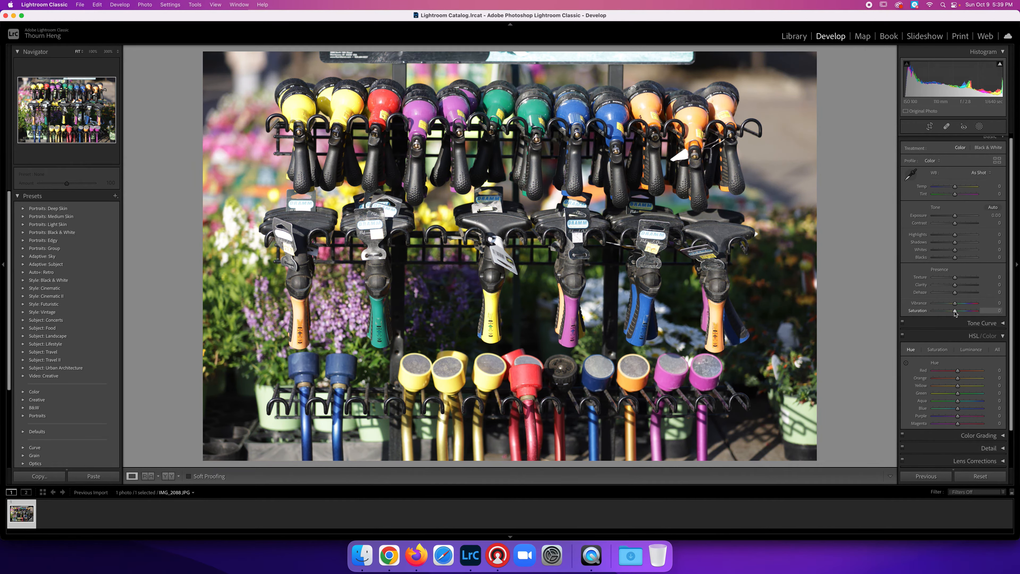
left_click_drag(955, 312, 992, 312)
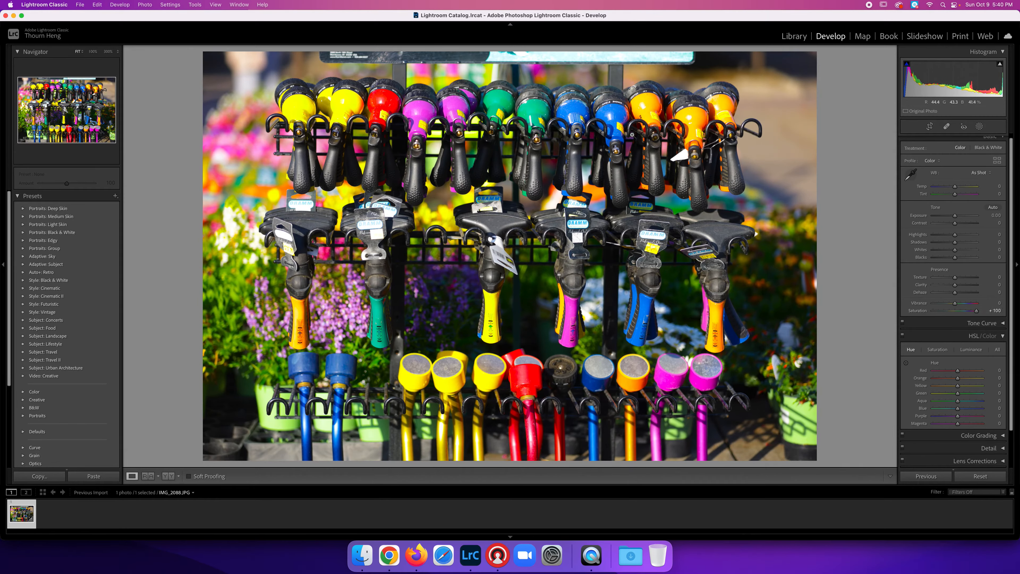
double_click(977, 312)
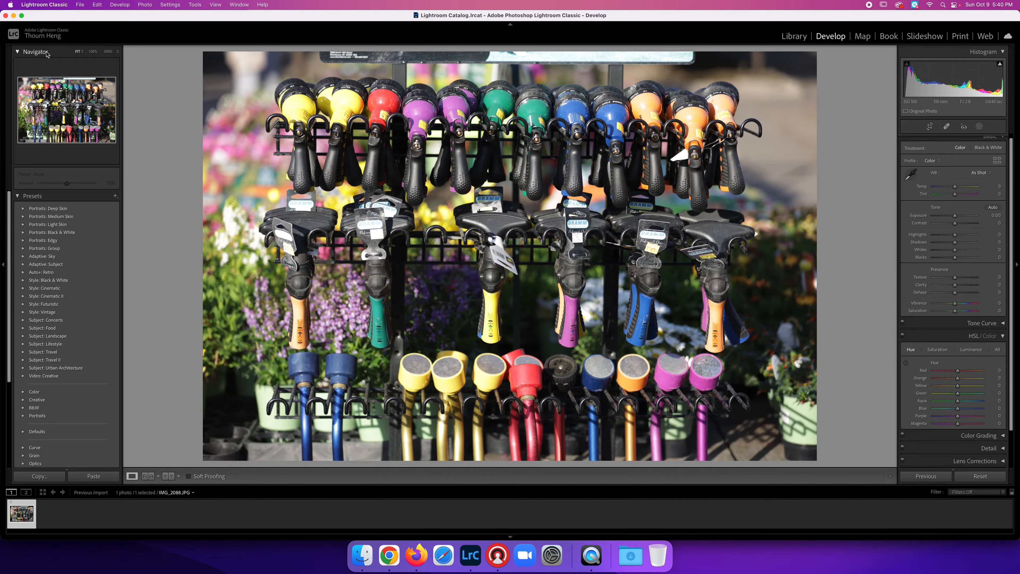
Step: Show all photographs of the catalog in the Library grid and open the portrait IMG_5925.JPG enlarged
left_click(781, 36)
left_click(82, 181)
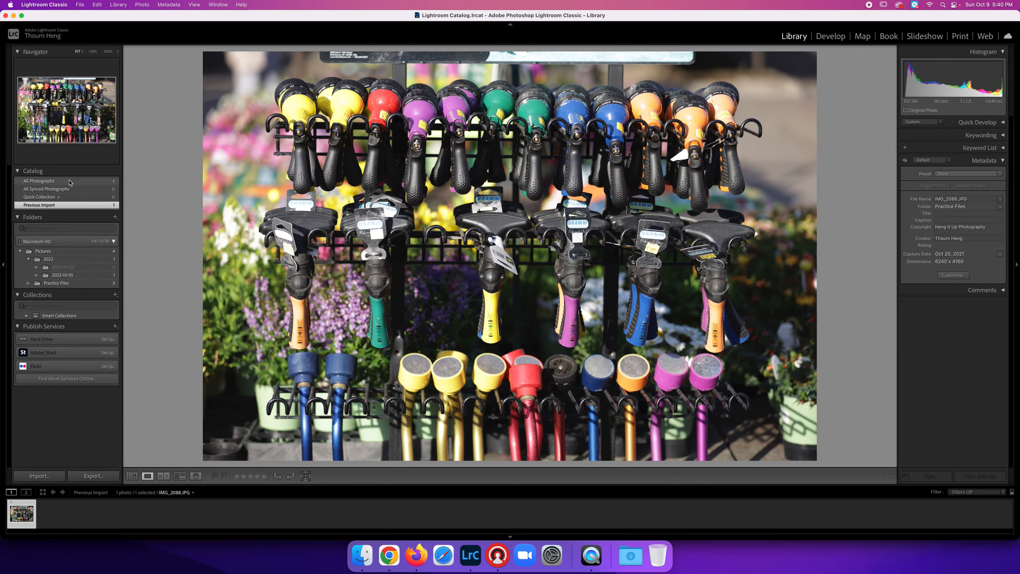
key("g")
double_click(336, 100)
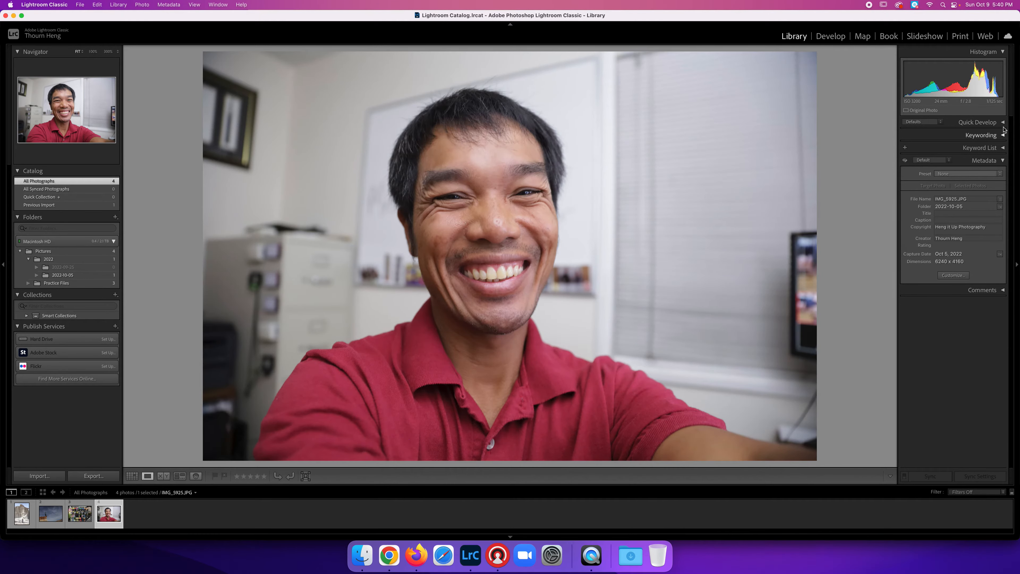
Step: In the Develop module, try Vibrance at +100 on the portrait IMG_5925.JPG and reset it to 0
left_click(831, 36)
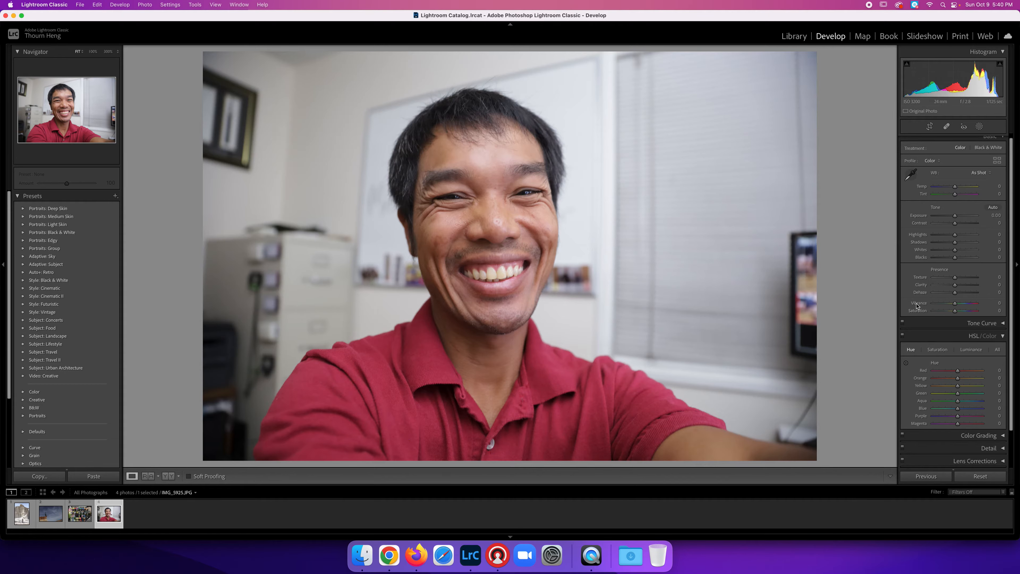
scroll(1004, 143, "up", 1)
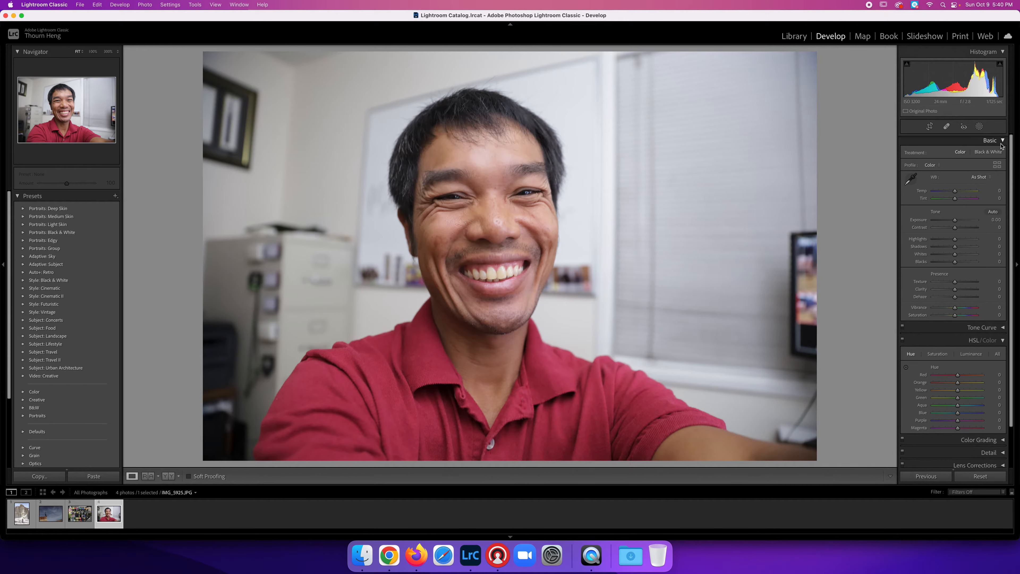
left_click(1003, 139)
left_click(1003, 140)
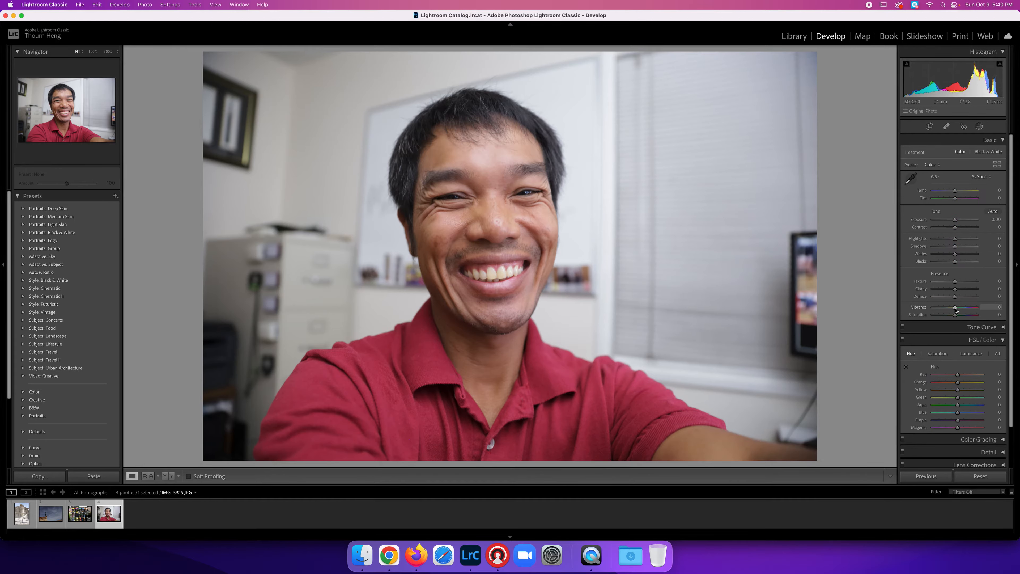
left_click_drag(956, 309, 978, 307)
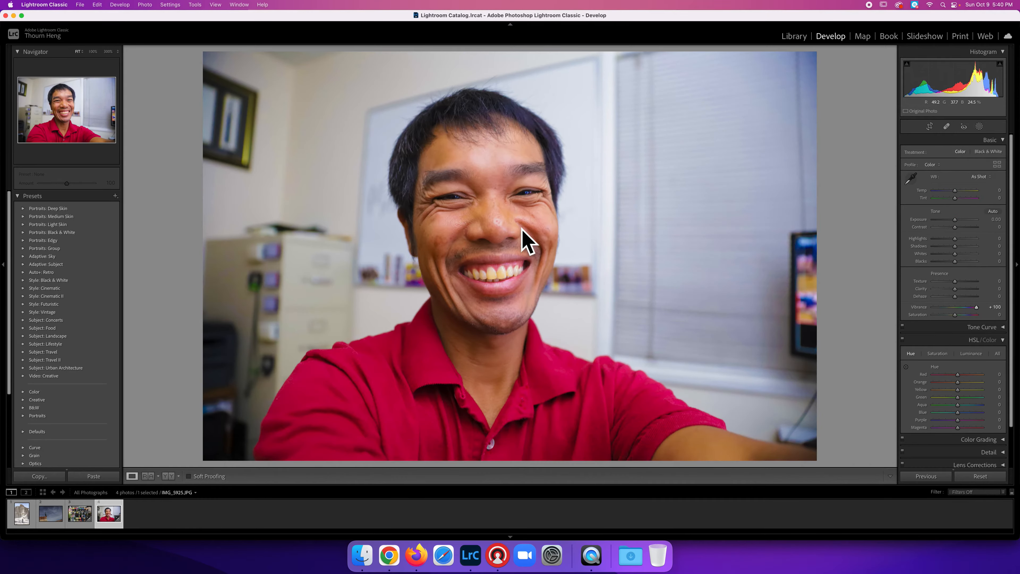
double_click(977, 308)
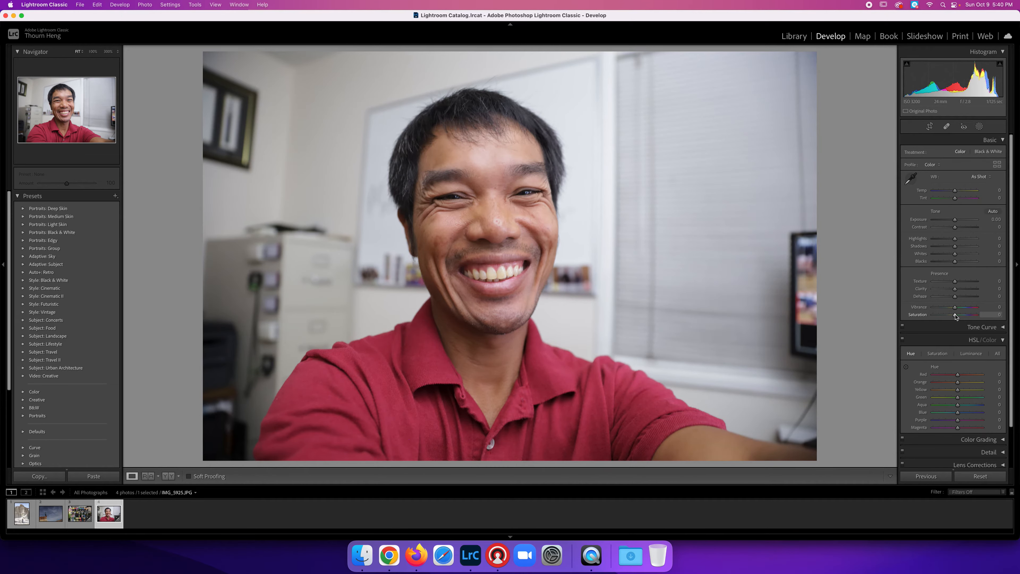
Step: Compare Saturation at +100 with Vibrance at +100 on the portrait IMG_5925.JPG, resetting each to 0
left_click_drag(956, 316, 1010, 319)
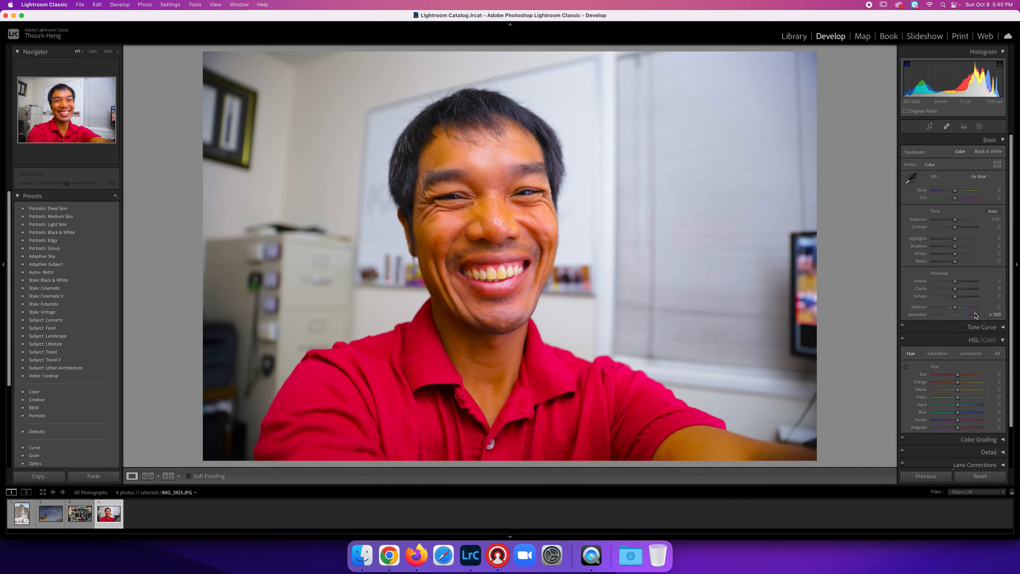
double_click(959, 313)
left_click_drag(959, 310, 982, 310)
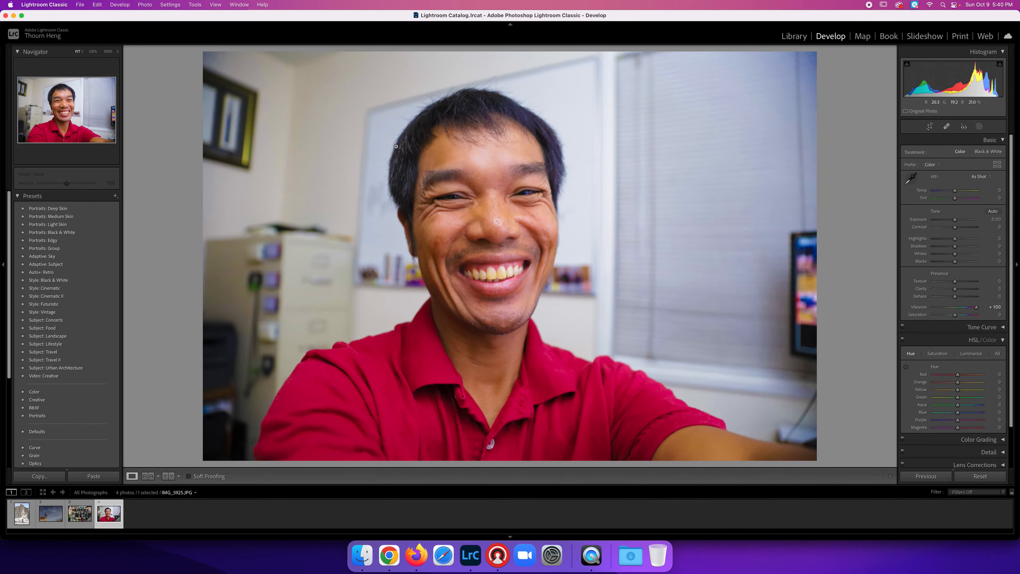
double_click(976, 308)
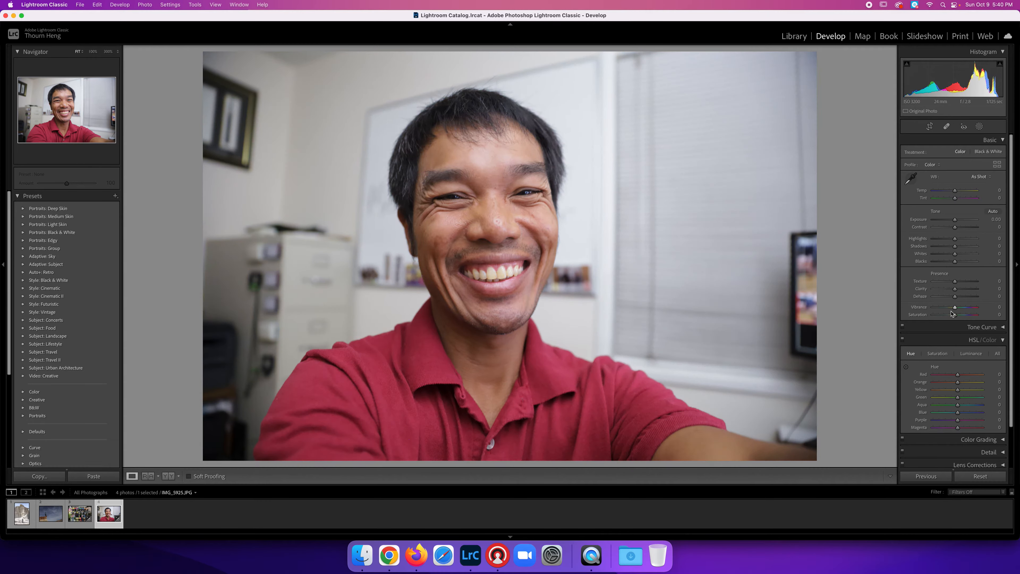
left_click_drag(956, 316, 982, 315)
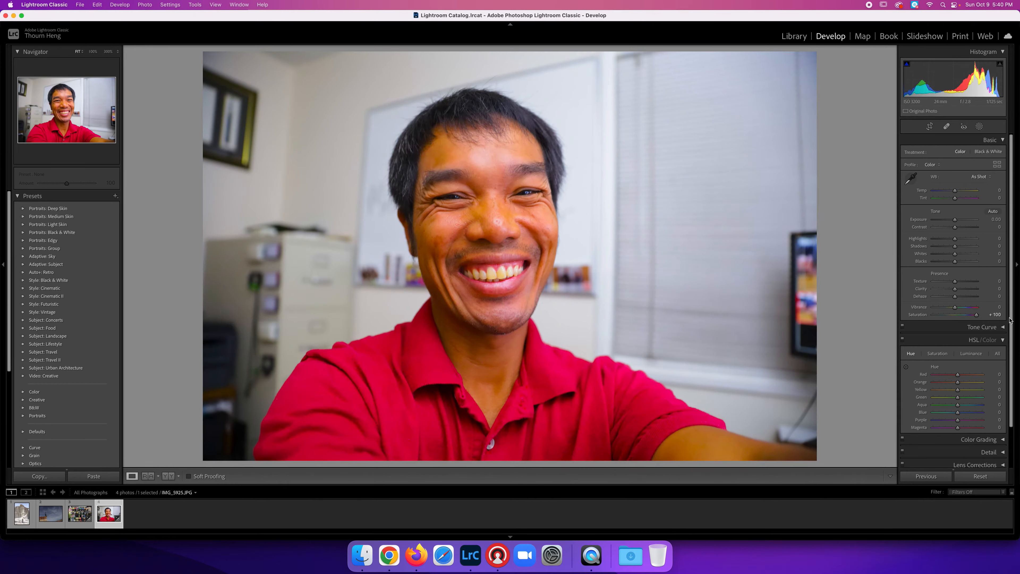
double_click(977, 316)
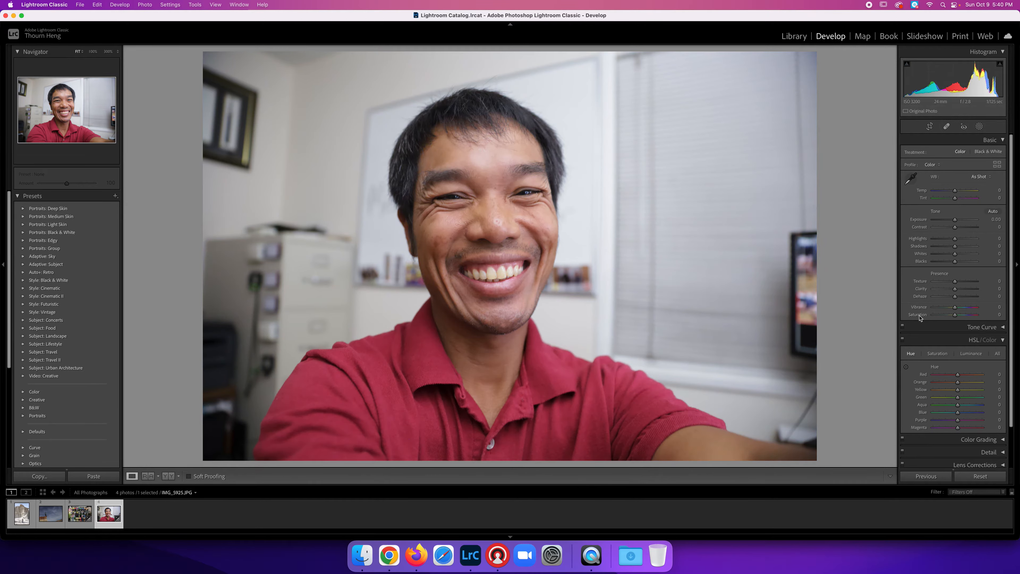
Step: Show all HSL slider groups together and open IMG_2088.JPG at 100%, framed on the lowest row of colored nozzles
left_click(1003, 340)
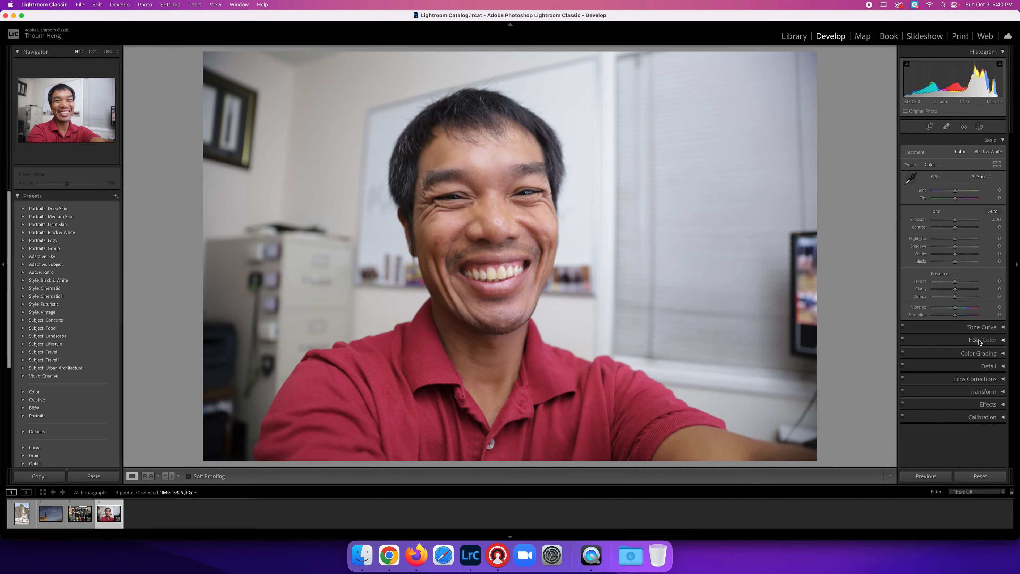
left_click(1004, 341)
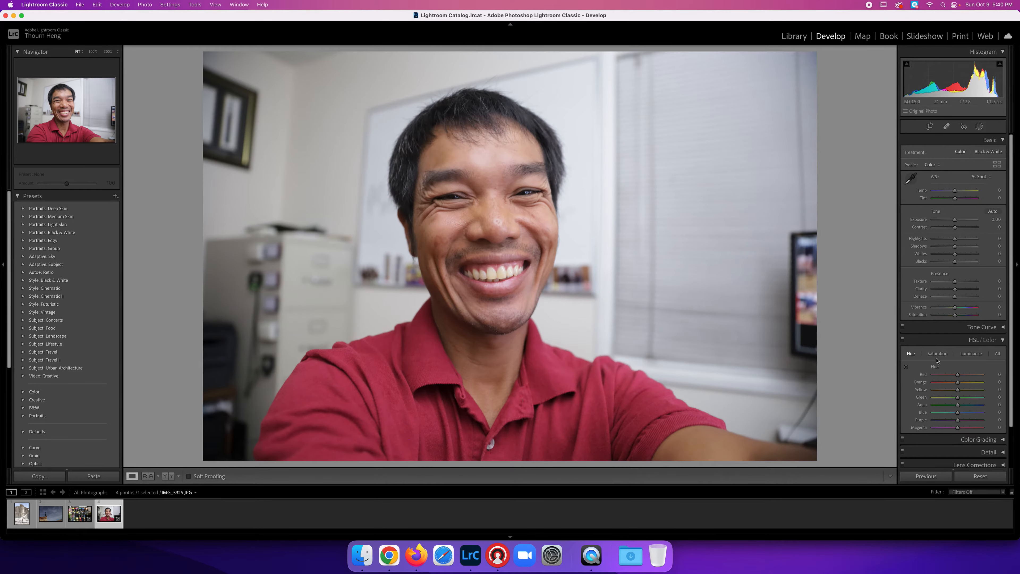
left_click(910, 355)
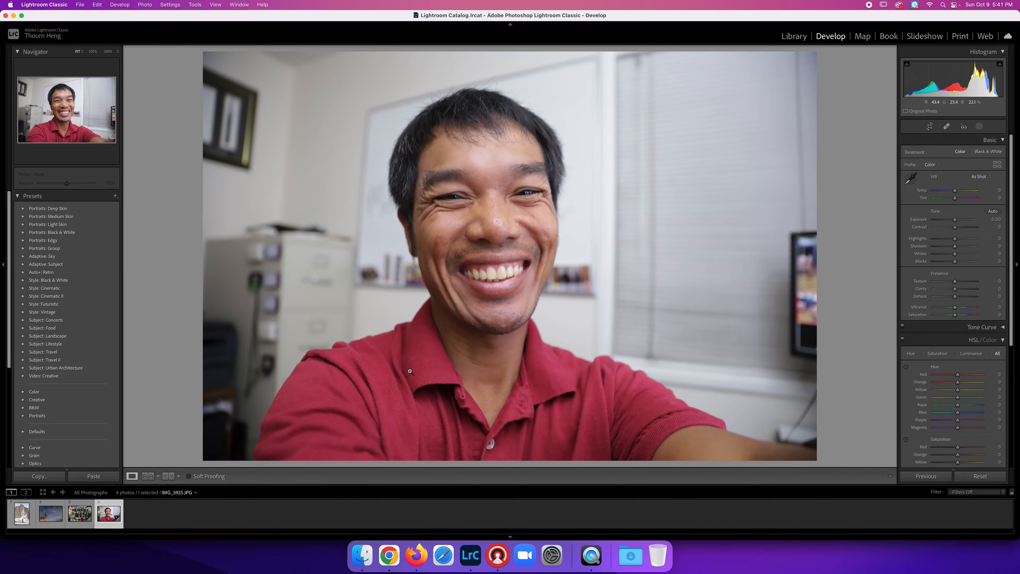
left_click(81, 516)
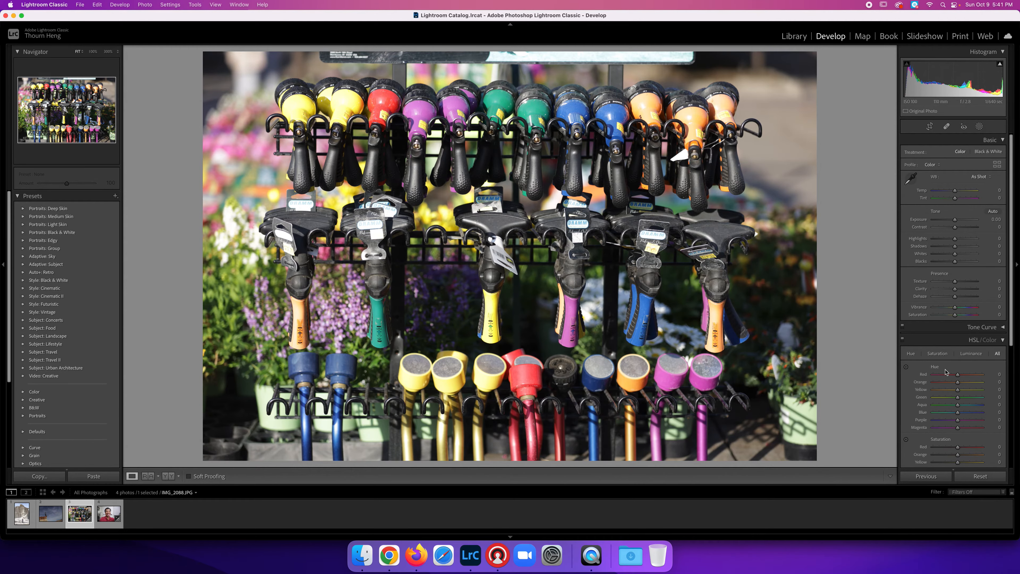
left_click(522, 364)
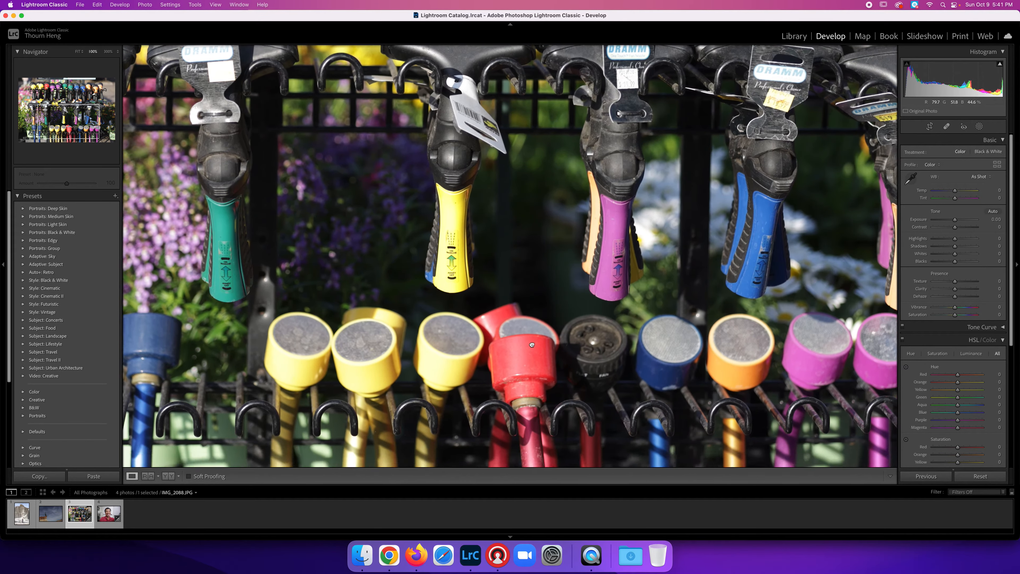
left_click_drag(513, 244, 501, 195)
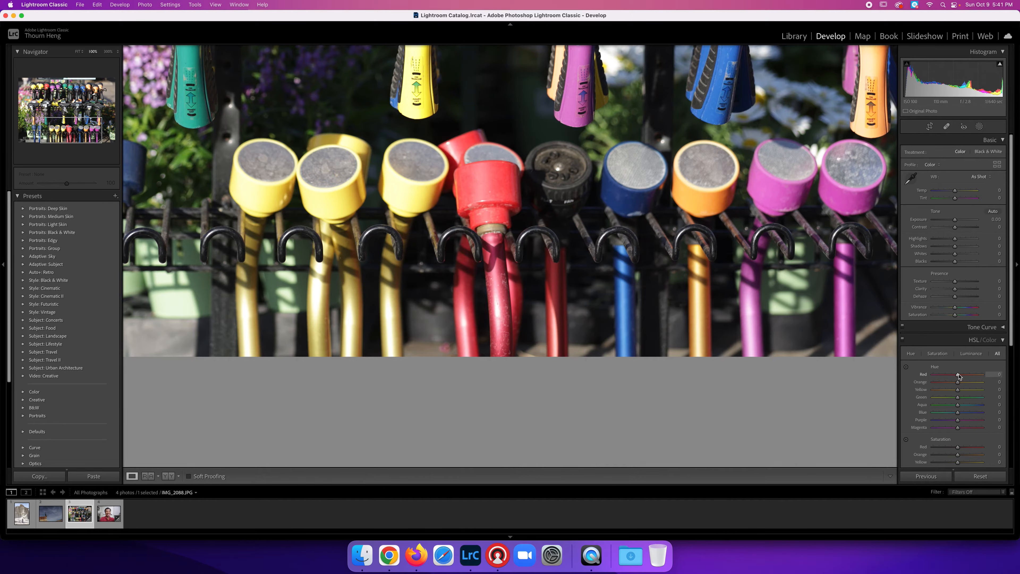
Step: Try the Red hue at +100 and -100, try raising the Magenta hue, and reset both to 0
left_click_drag(958, 376, 990, 377)
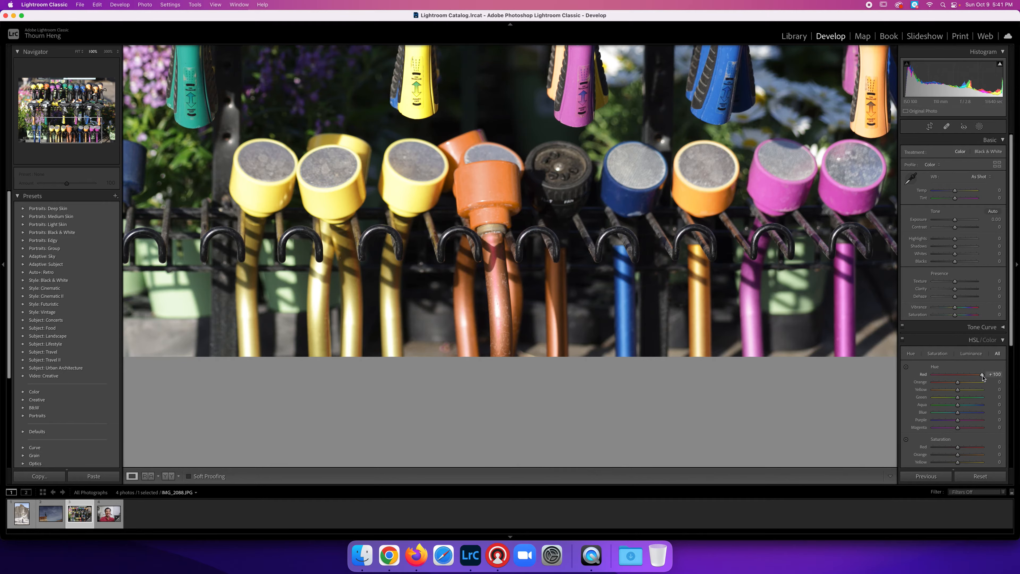
left_click_drag(982, 374, 958, 376)
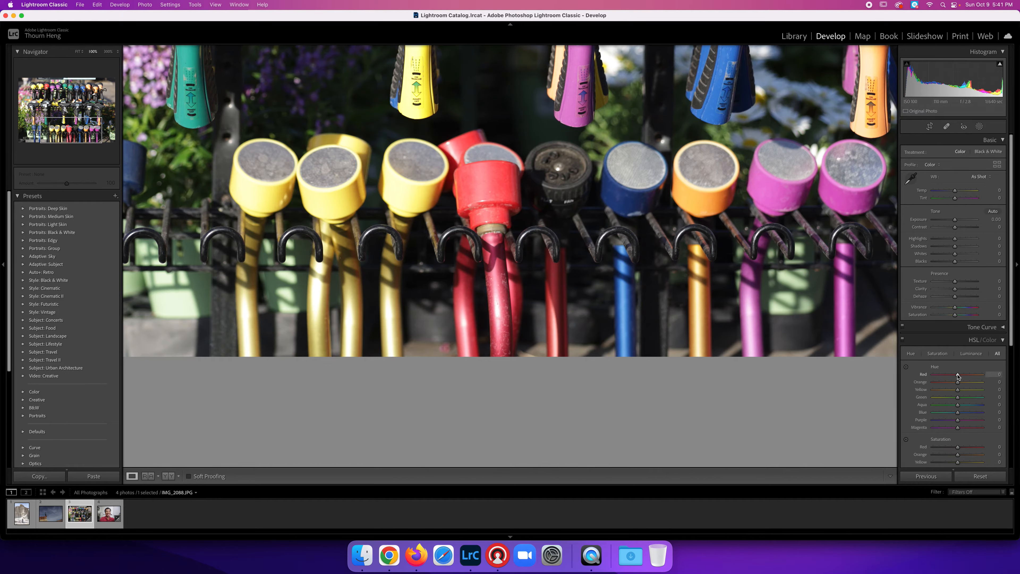
left_click_drag(958, 376, 930, 377)
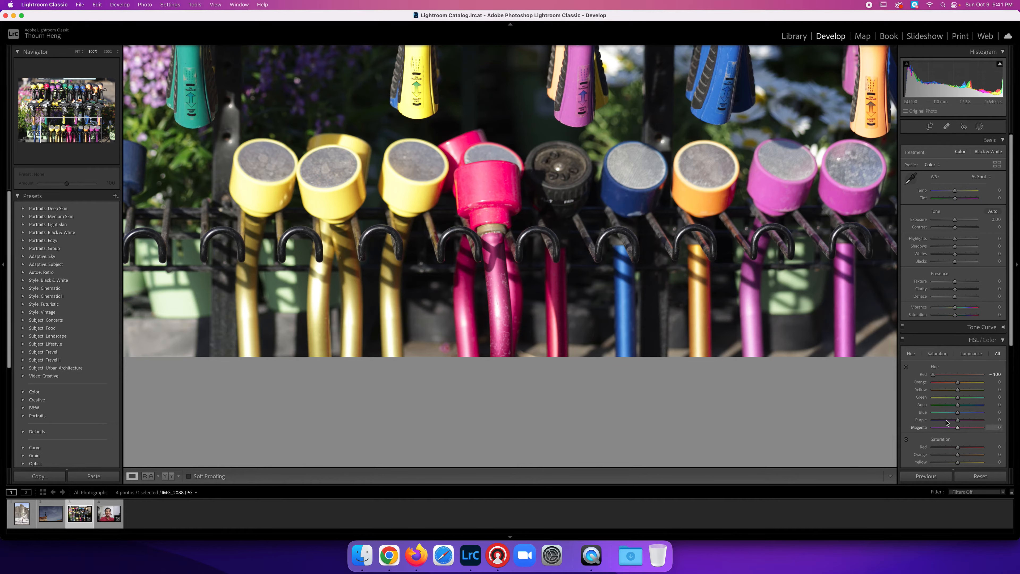
left_click_drag(958, 428, 988, 431)
double_click(982, 428)
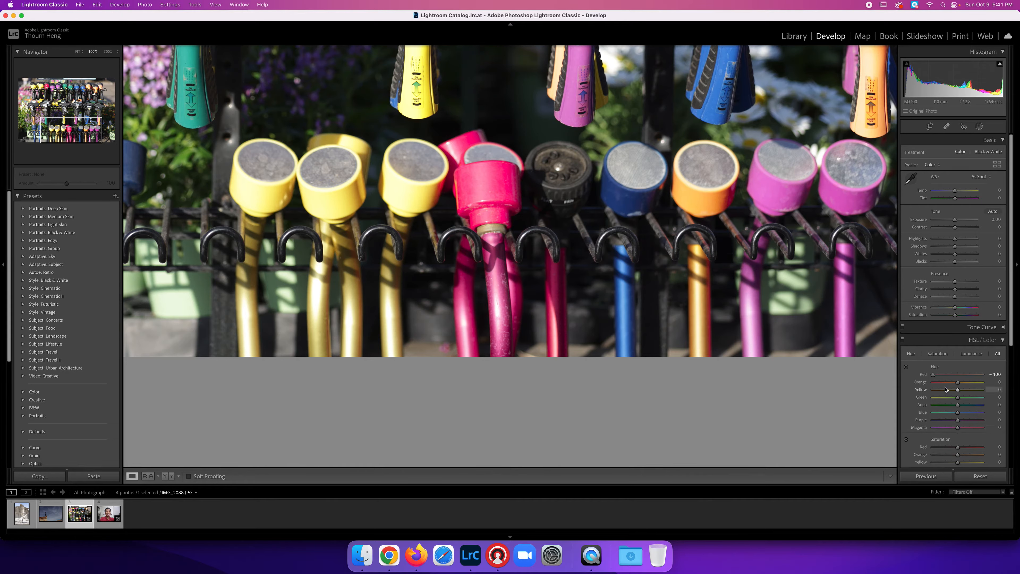
double_click(933, 375)
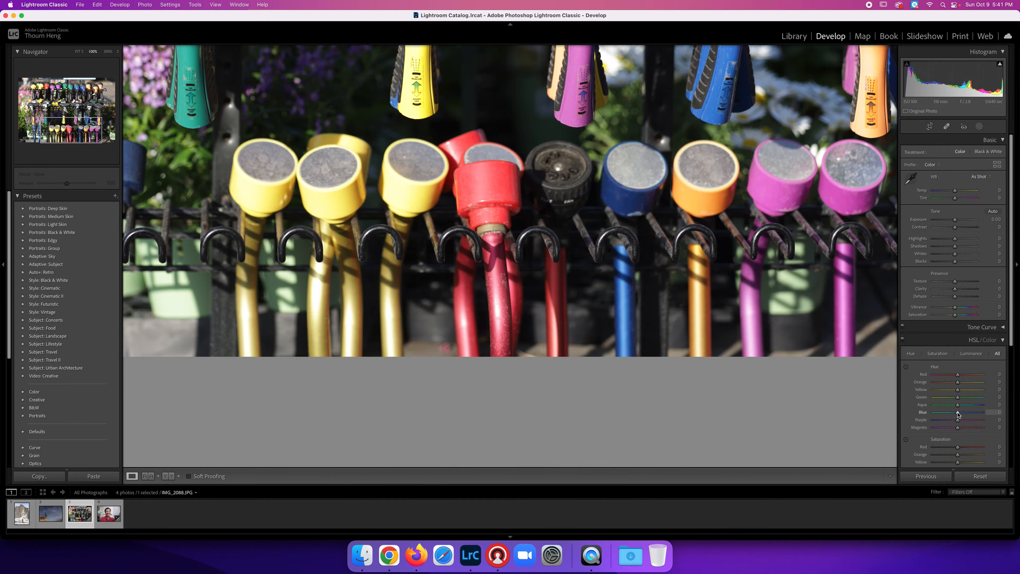
Step: Try the Blue hue at +100 and -100 on the blue nozzles, and reset it to 0
left_click_drag(959, 414, 1007, 419)
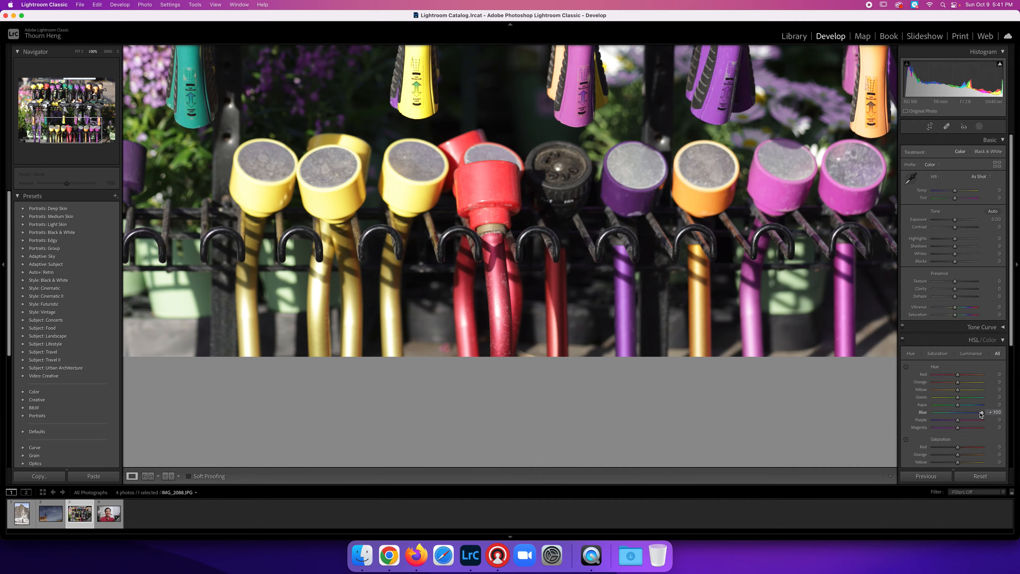
left_click_drag(982, 414, 933, 414)
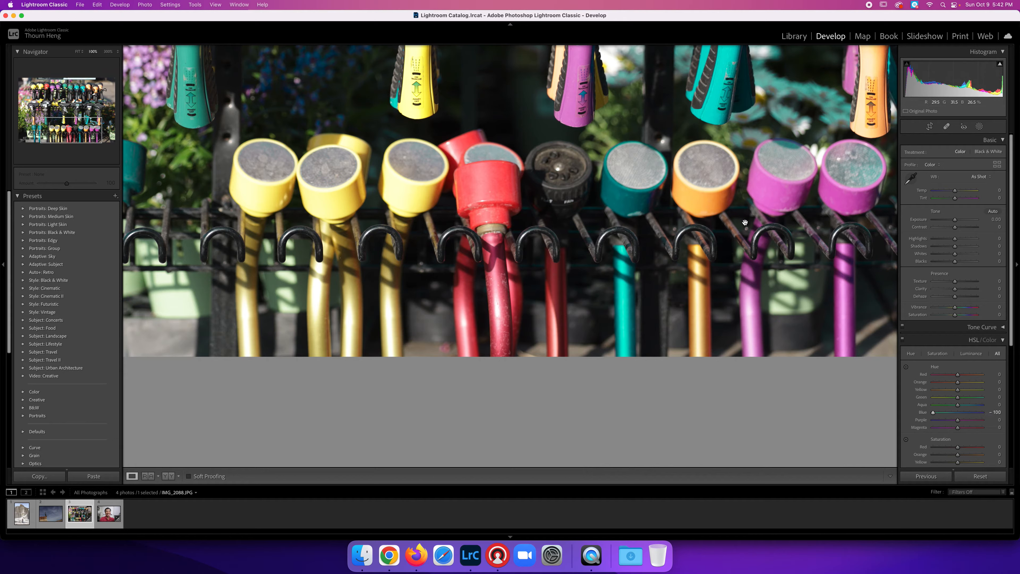
double_click(933, 414)
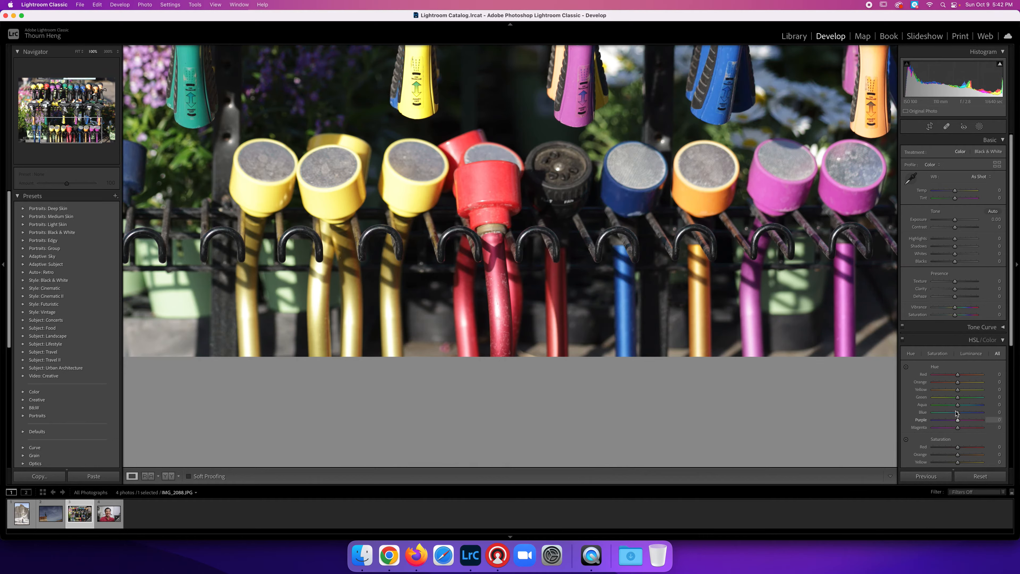
left_click_drag(958, 414, 923, 416)
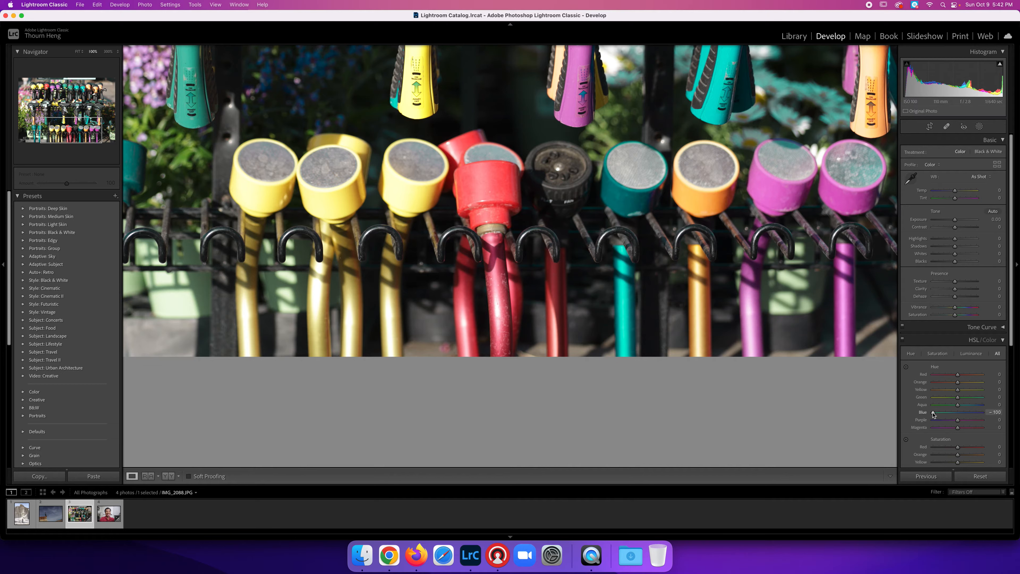
double_click(943, 412)
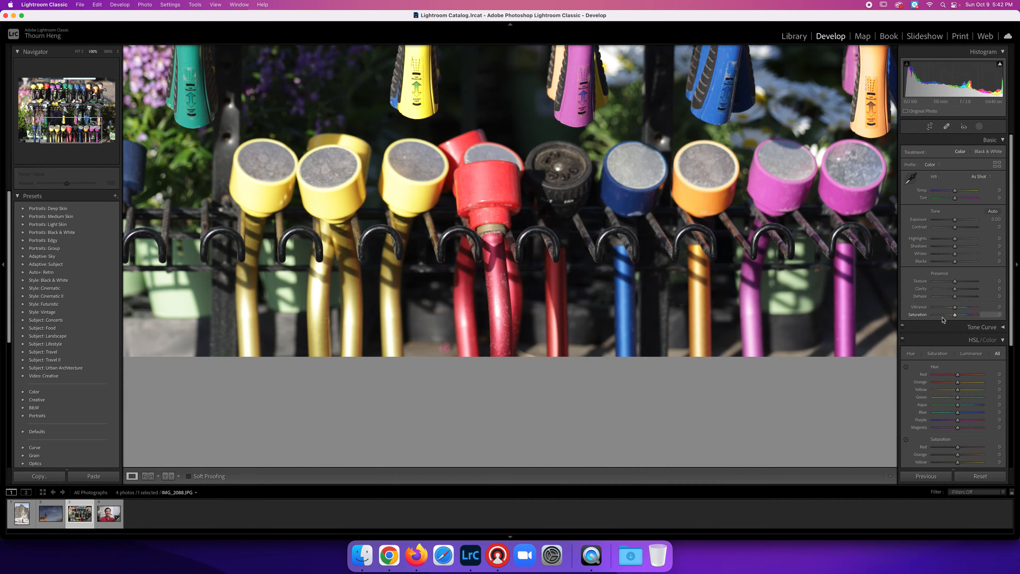
Step: Show only the HSL Saturation sliders and set the Red and Orange saturation to +100
left_click(935, 356)
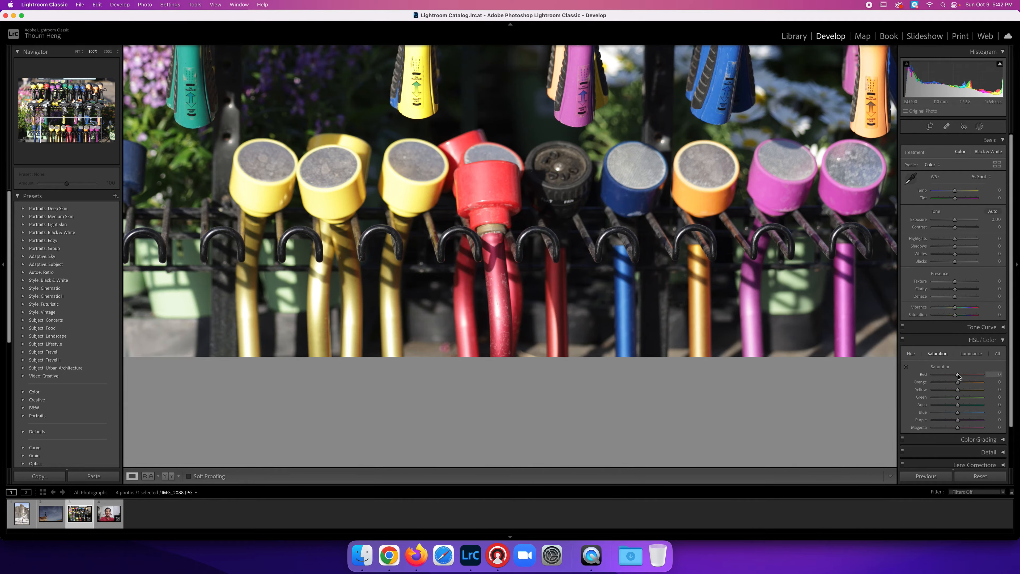
left_click_drag(958, 376, 984, 375)
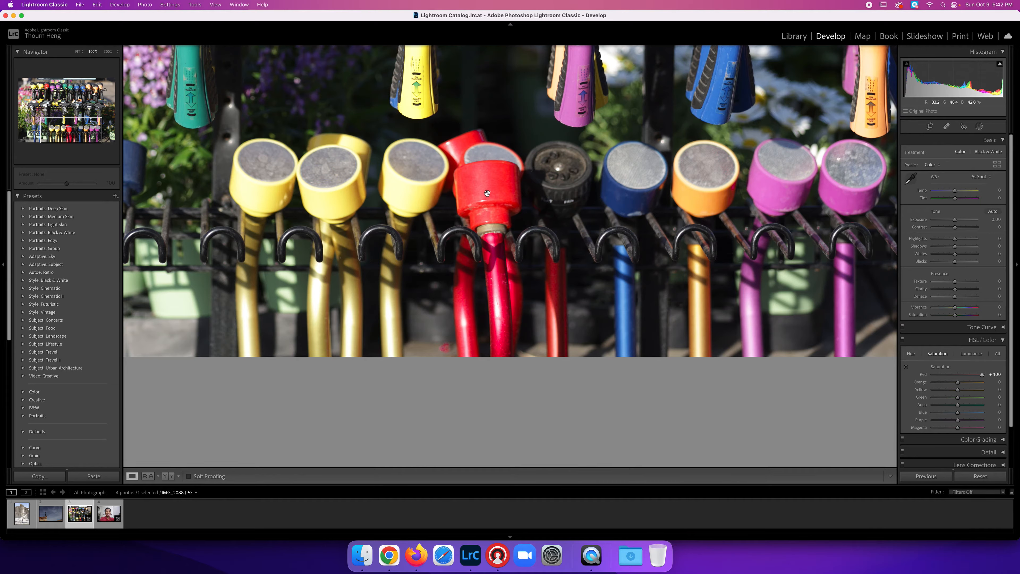
left_click(911, 353)
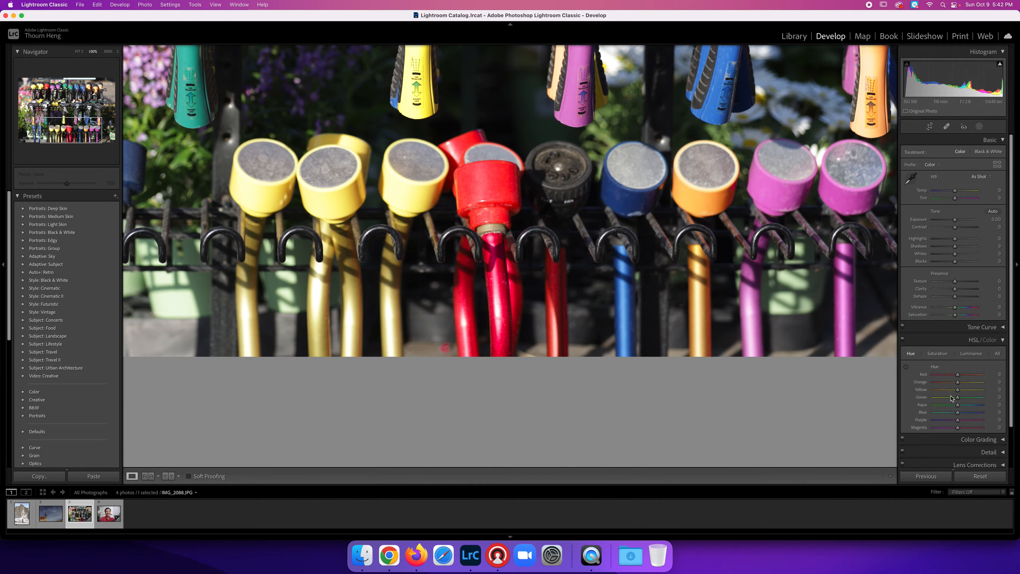
left_click(936, 355)
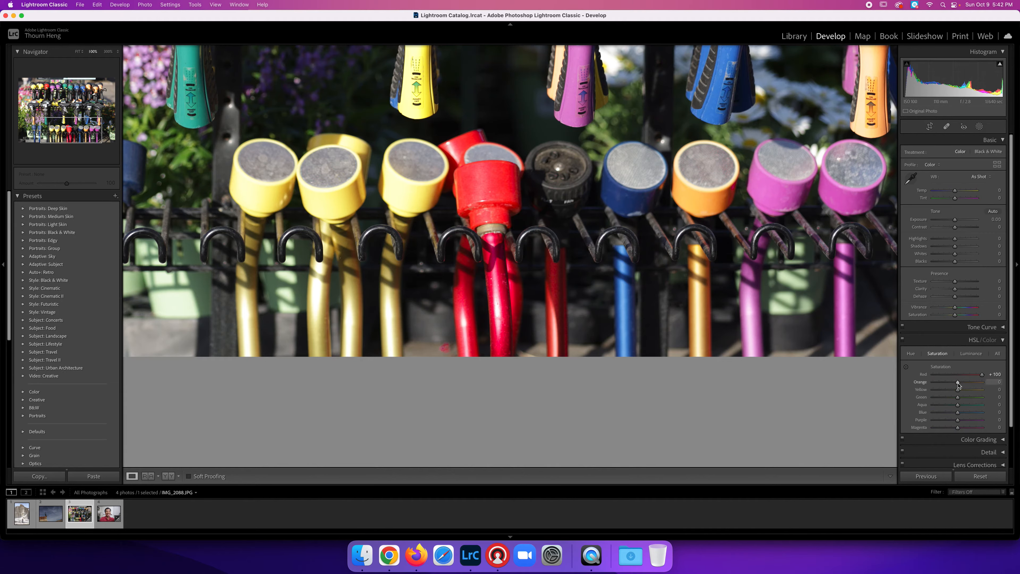
left_click_drag(959, 382, 983, 382)
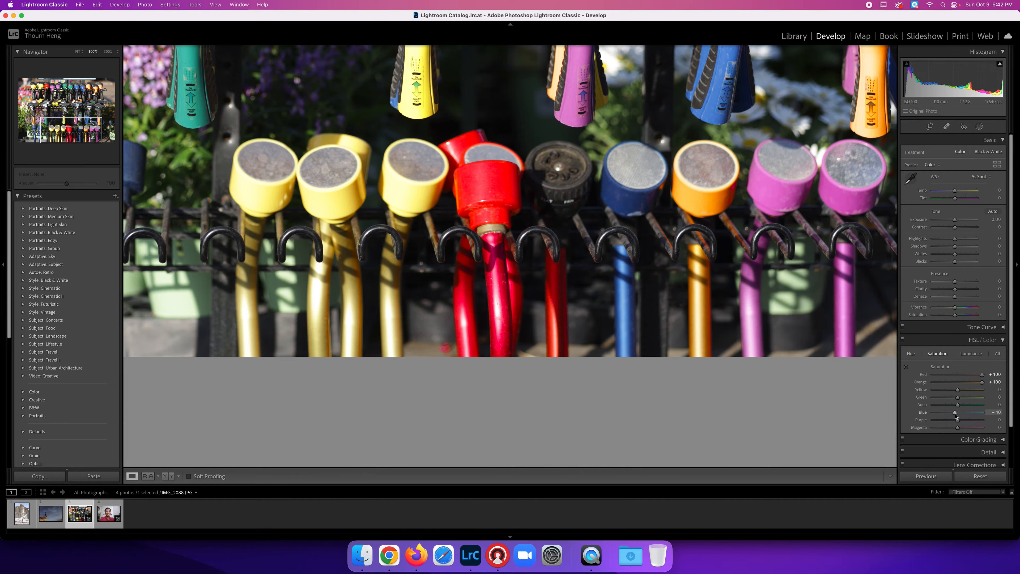
Step: Try the Blue saturation at both +100 and -100, leaving it at -100, and set the Red saturation to -100
left_click_drag(945, 417, 915, 415)
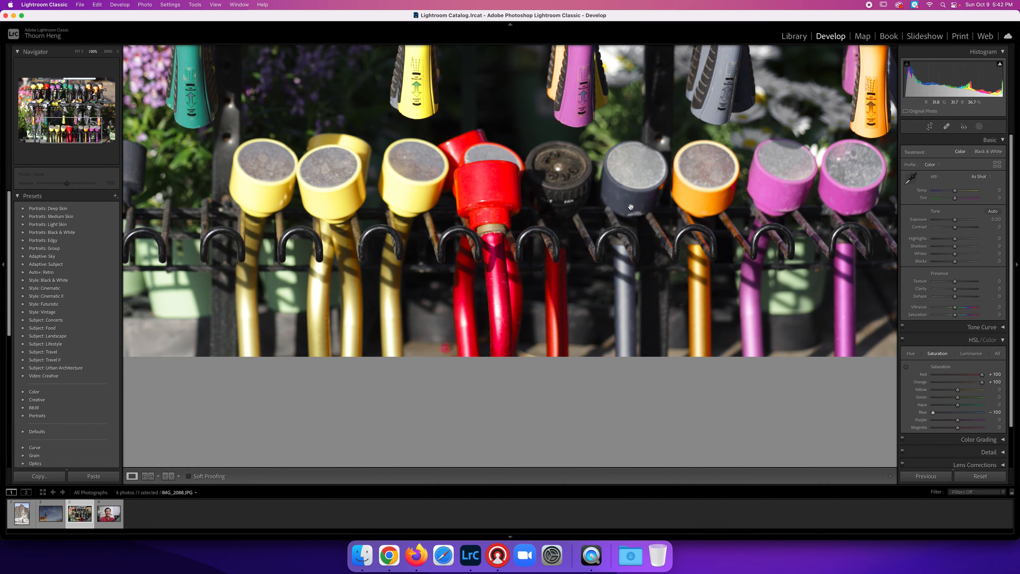
left_click_drag(934, 414, 993, 418)
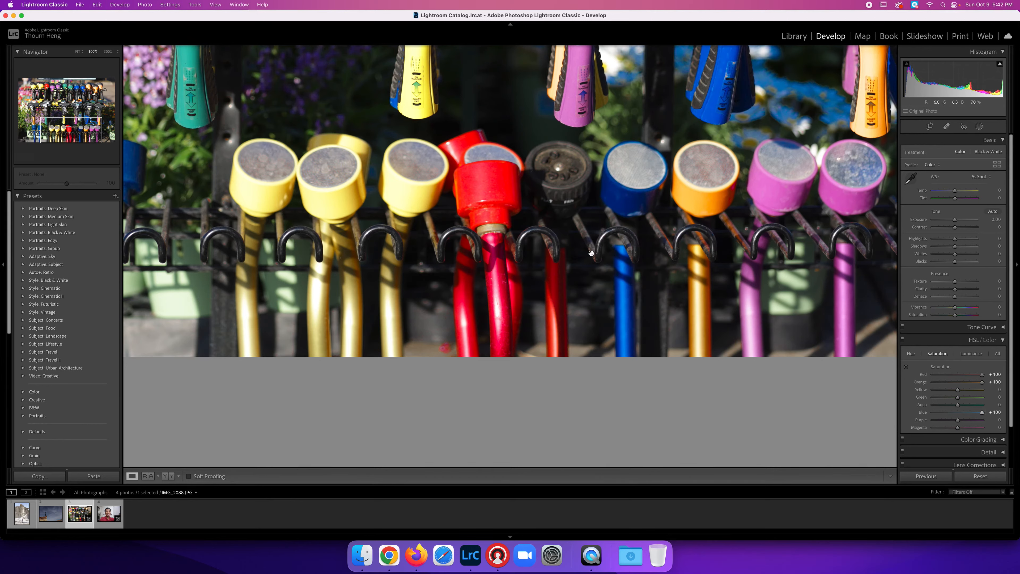
double_click(983, 414)
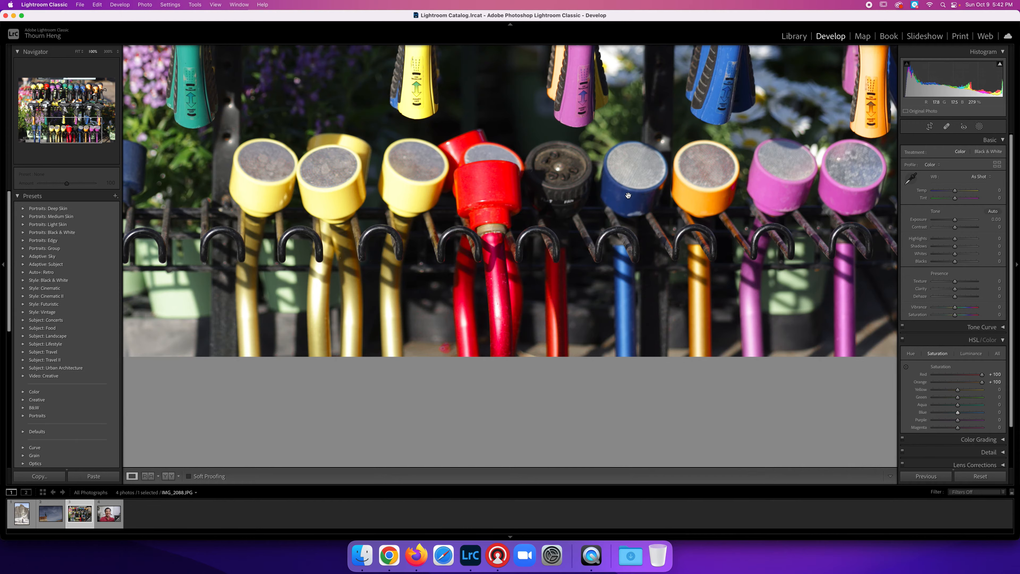
left_click_drag(958, 413, 998, 416)
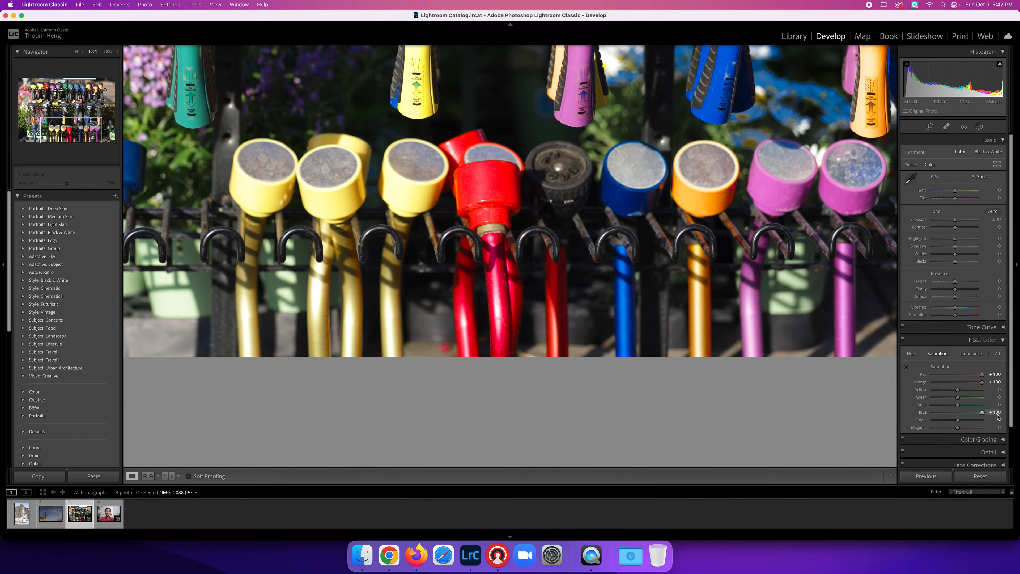
left_click_drag(982, 414, 929, 417)
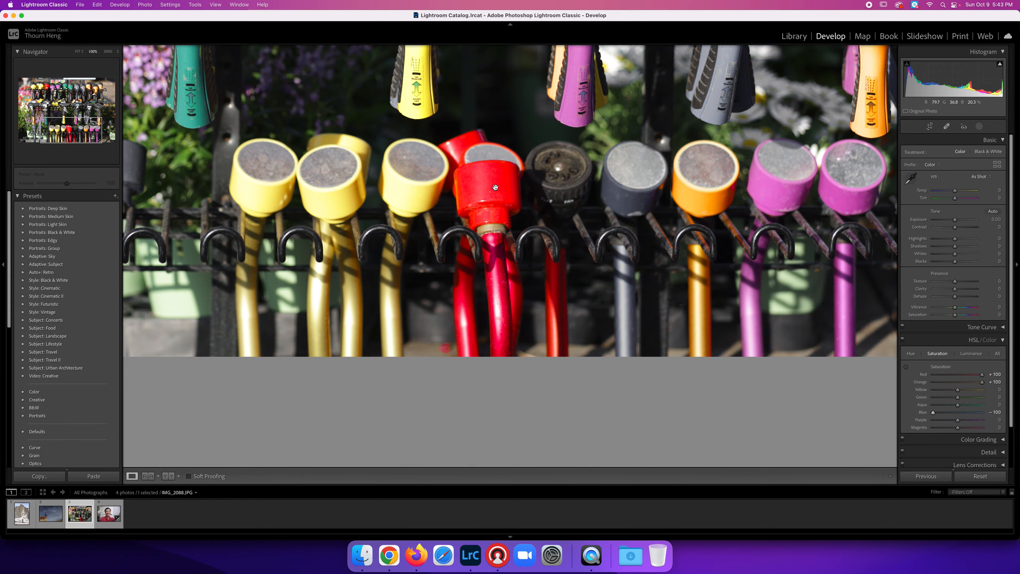
left_click_drag(982, 374, 932, 376)
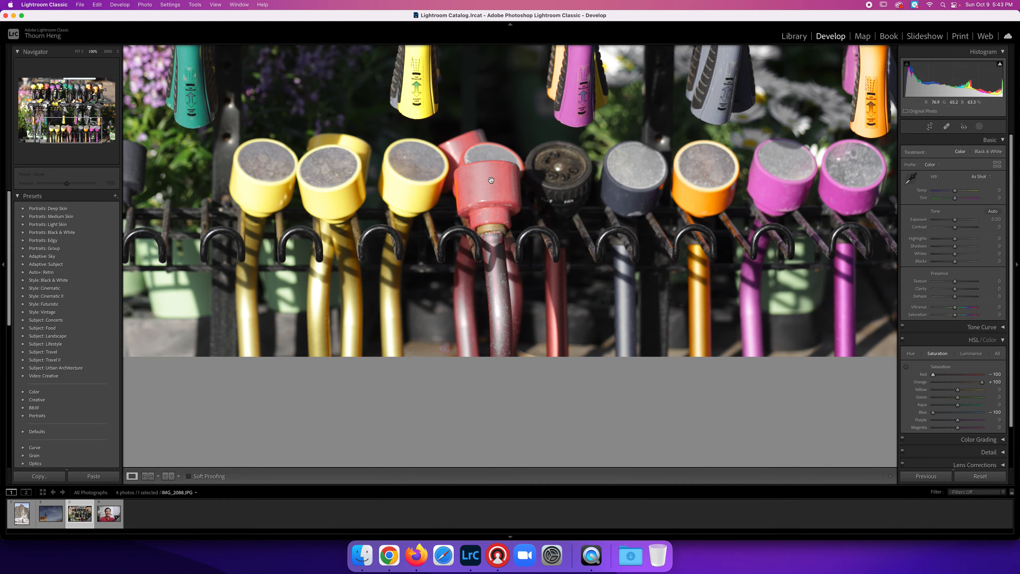
Step: Reset the Red, Orange and Blue saturation to 0 and show the HSL Luminance sliders
left_click(972, 353)
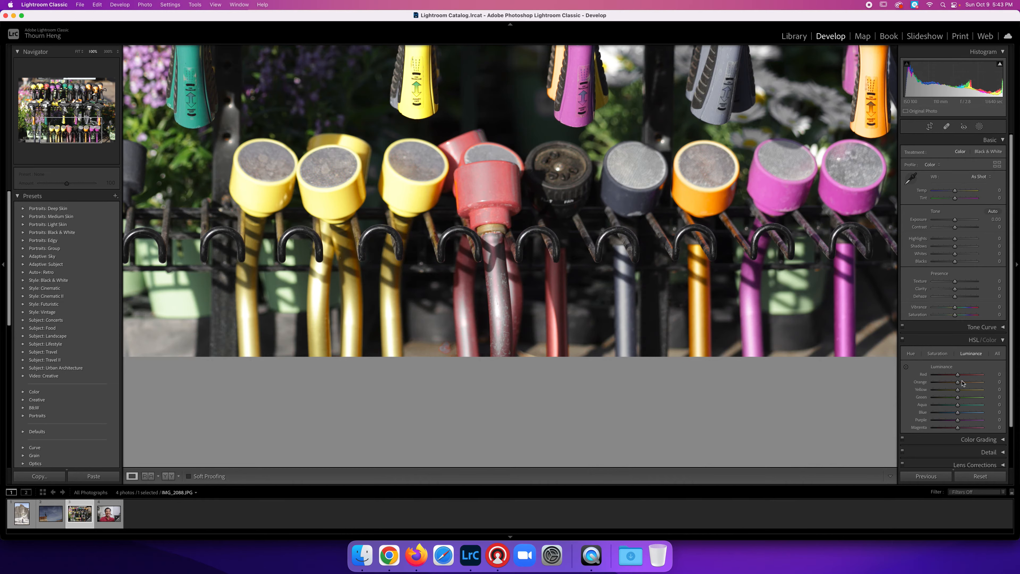
left_click(938, 354)
double_click(933, 375)
double_click(982, 382)
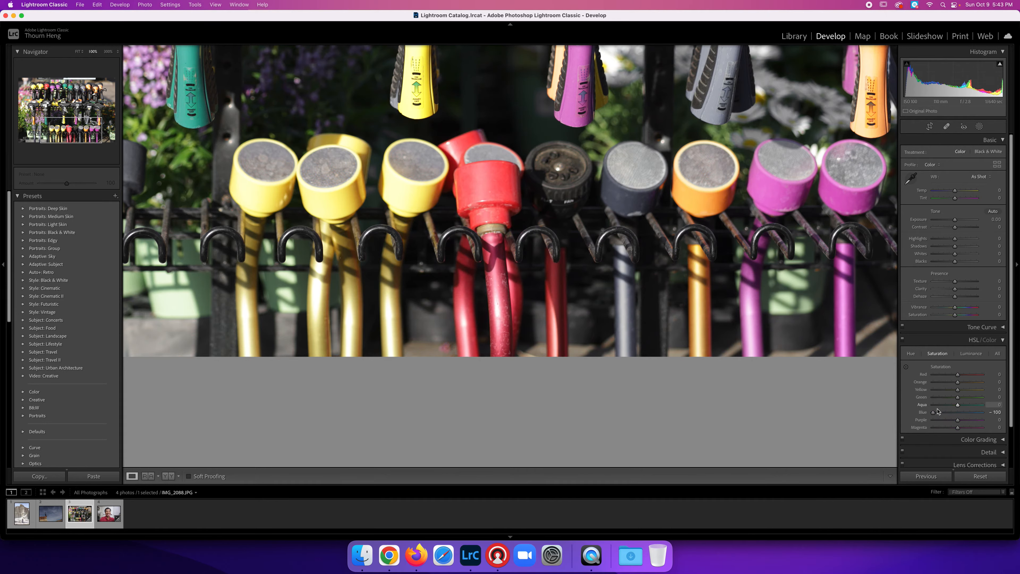
double_click(933, 412)
left_click(970, 354)
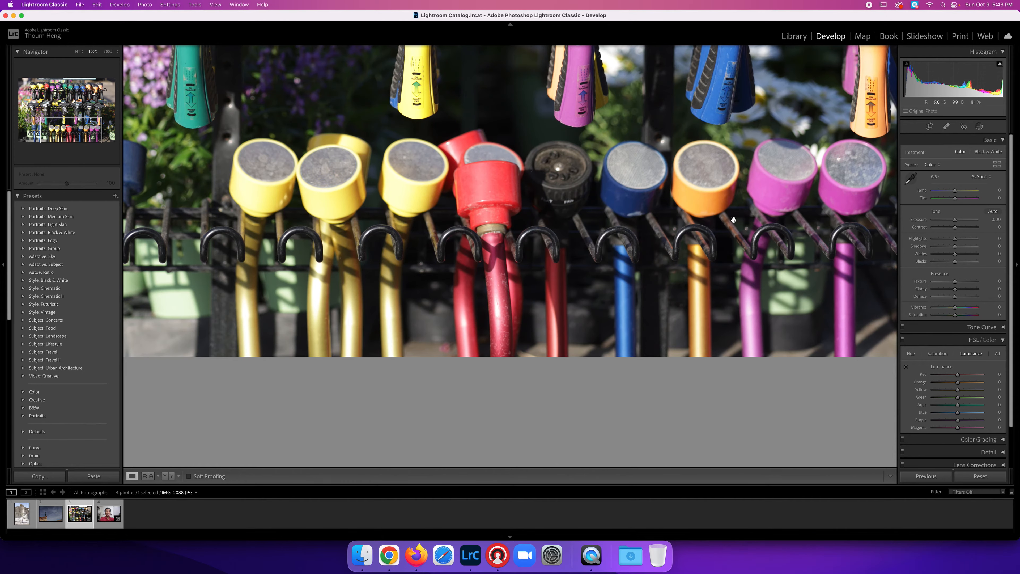
Step: Try the Red luminance at -100 and +100 on the red nozzle twice, resetting it to 0 in between and leaving it at +100
scroll(662, 206, "up", 3)
scroll(662, 205, "up", 5)
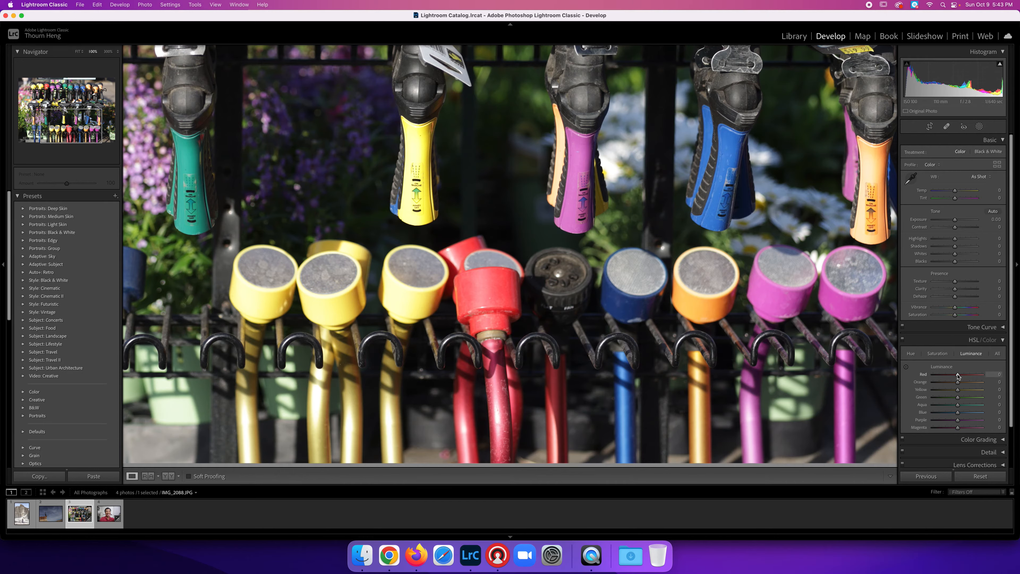
left_click_drag(955, 375, 932, 378)
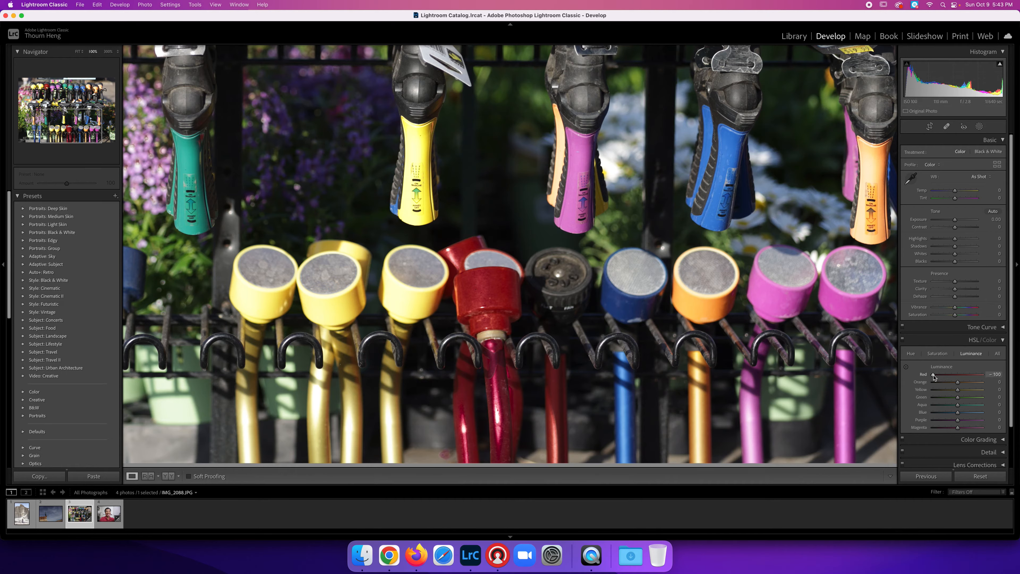
left_click_drag(935, 377, 983, 375)
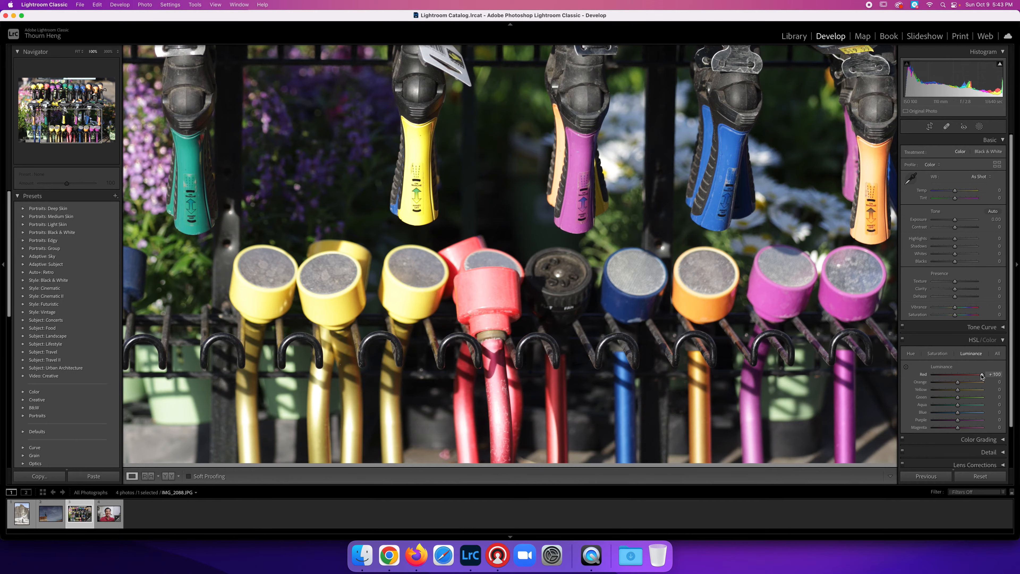
left_click_drag(971, 376, 959, 378)
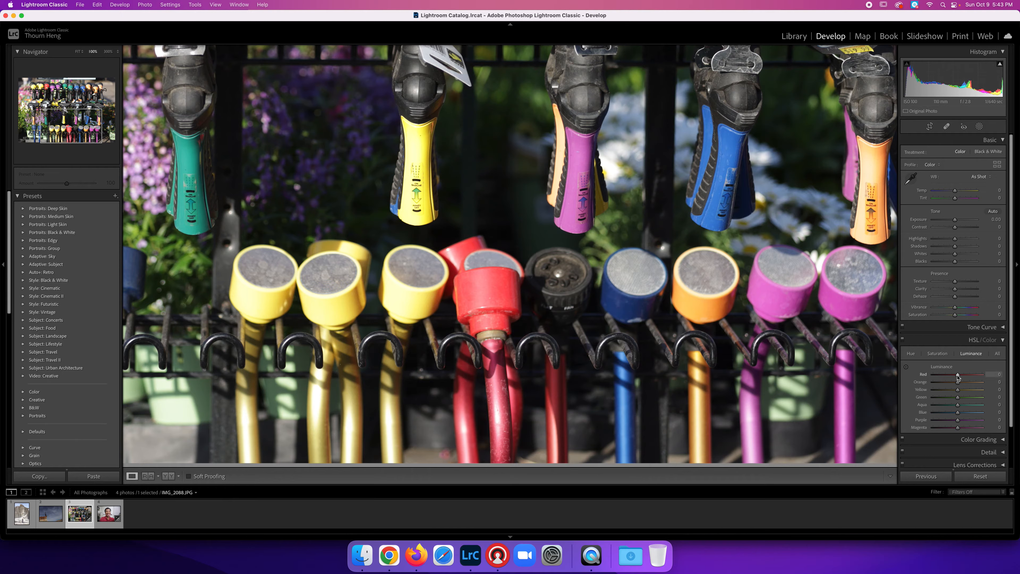
left_click_drag(958, 375, 934, 379)
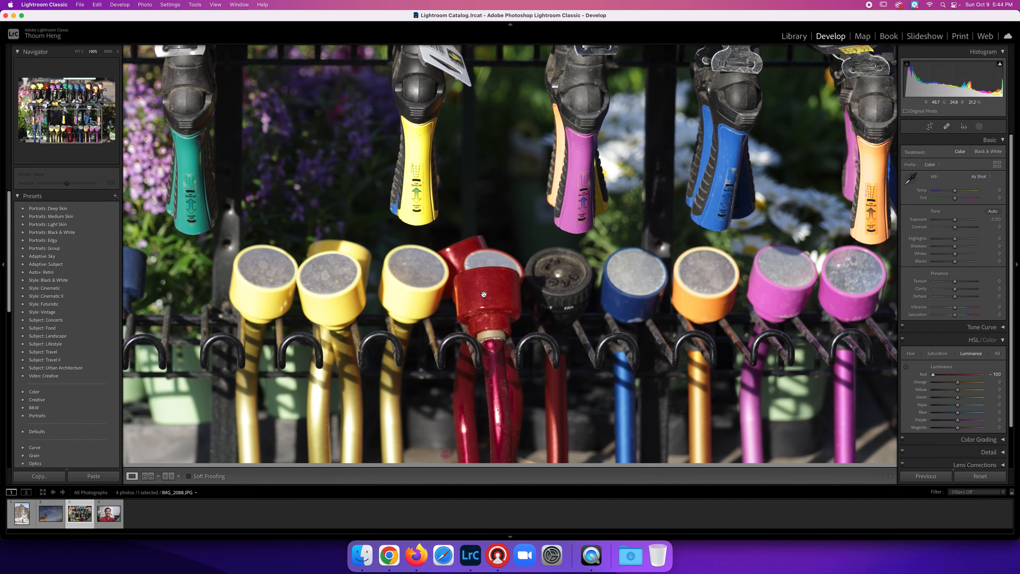
left_click_drag(934, 376, 989, 380)
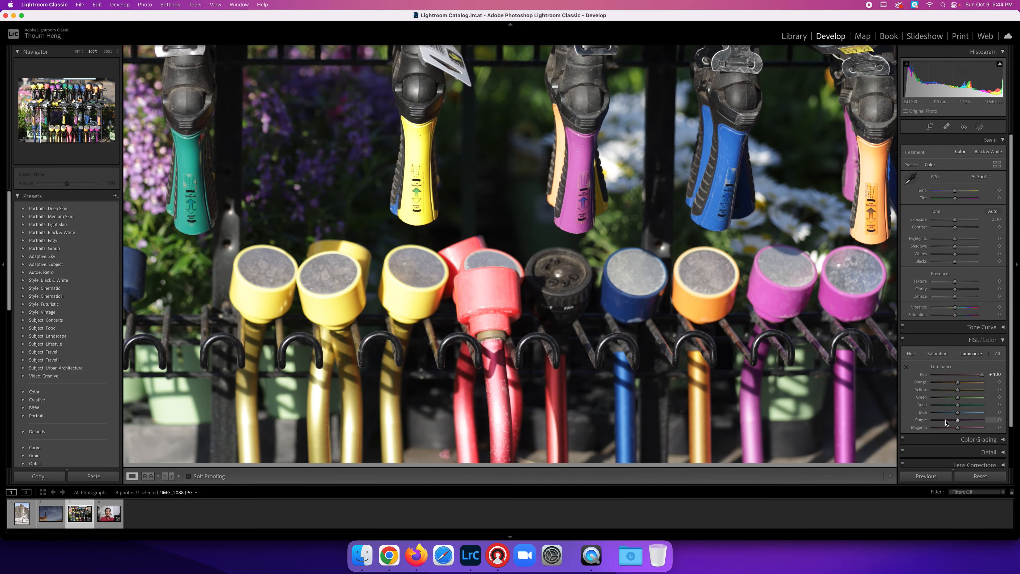
Step: Try the Blue luminance at -100 and +100 on the blue nozzles, and reset the Blue and Red luminance to 0
left_click_drag(959, 413, 933, 413)
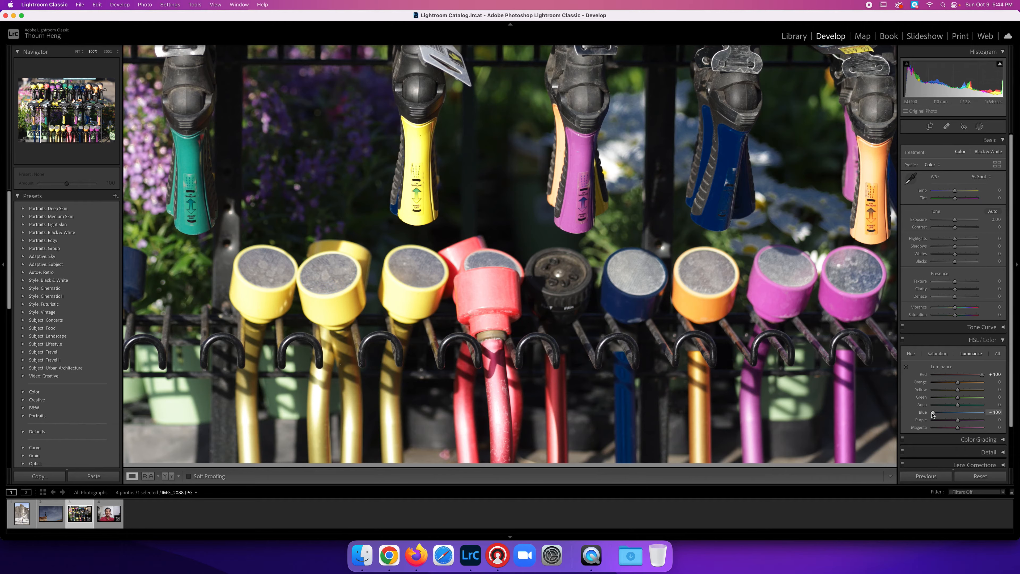
left_click_drag(933, 414, 986, 413)
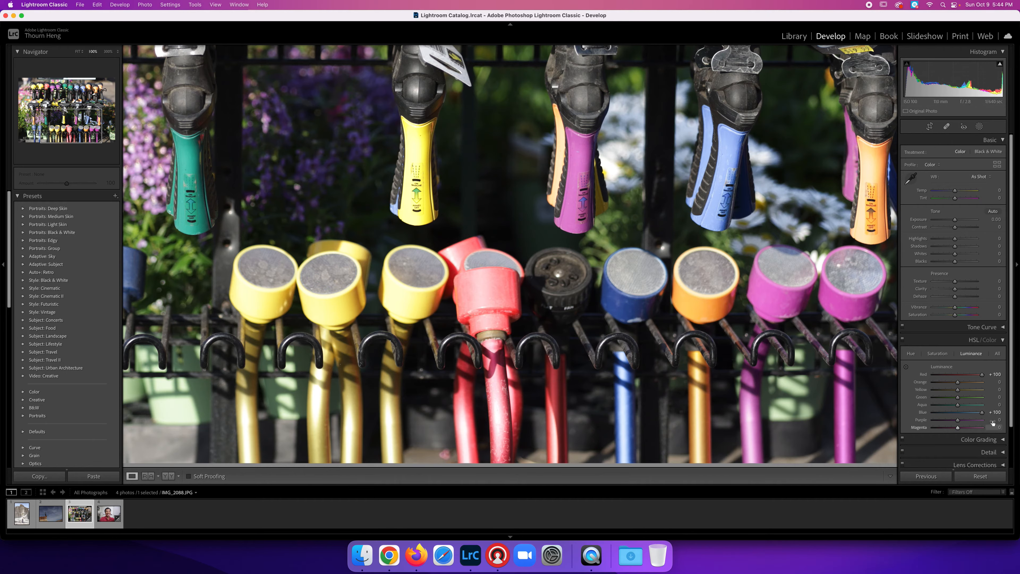
double_click(982, 413)
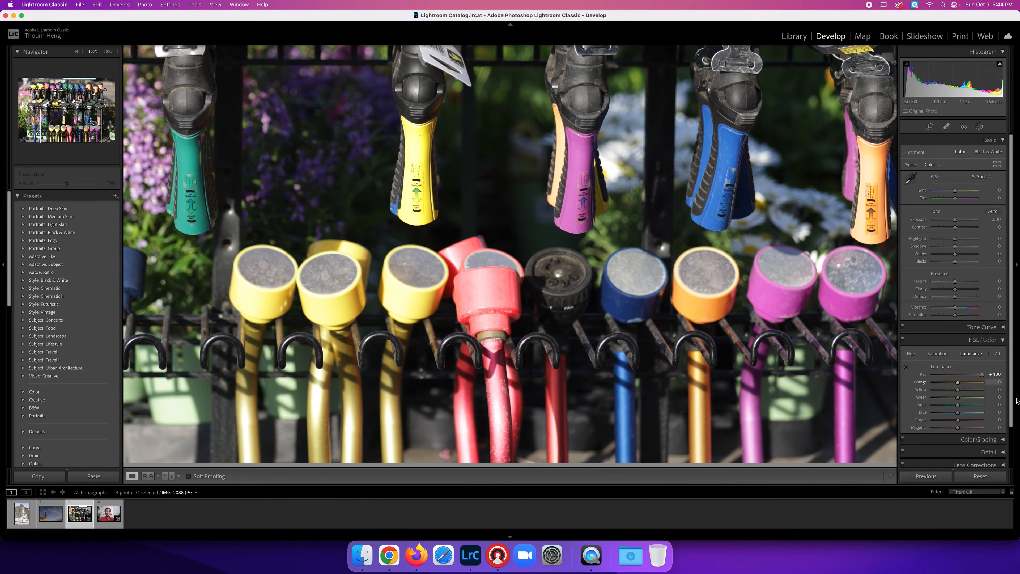
double_click(982, 374)
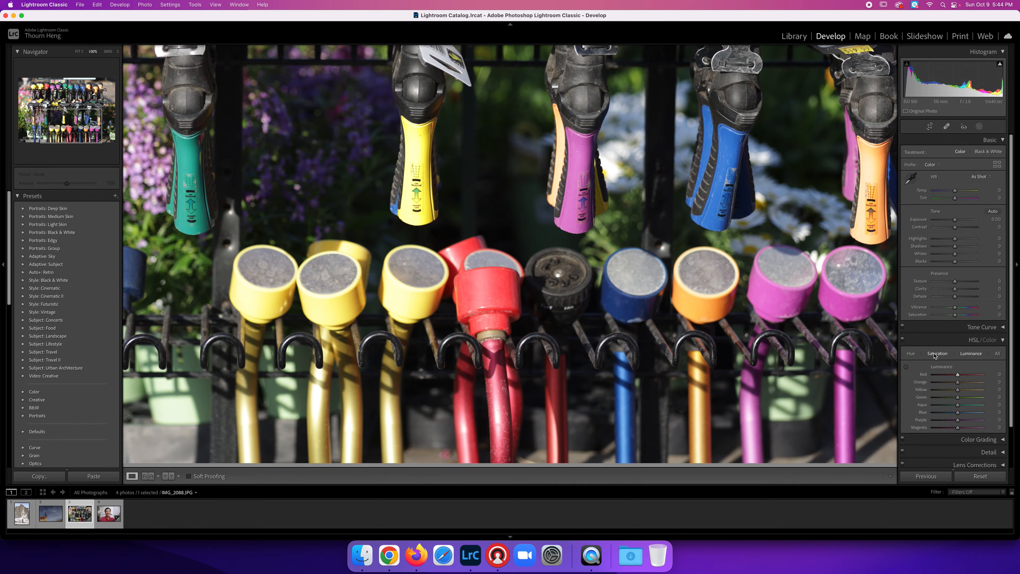
Step: Show the HSL Hue sliders, try the Red hue at -100 on the red nozzle, and reset it to 0
left_click(912, 354)
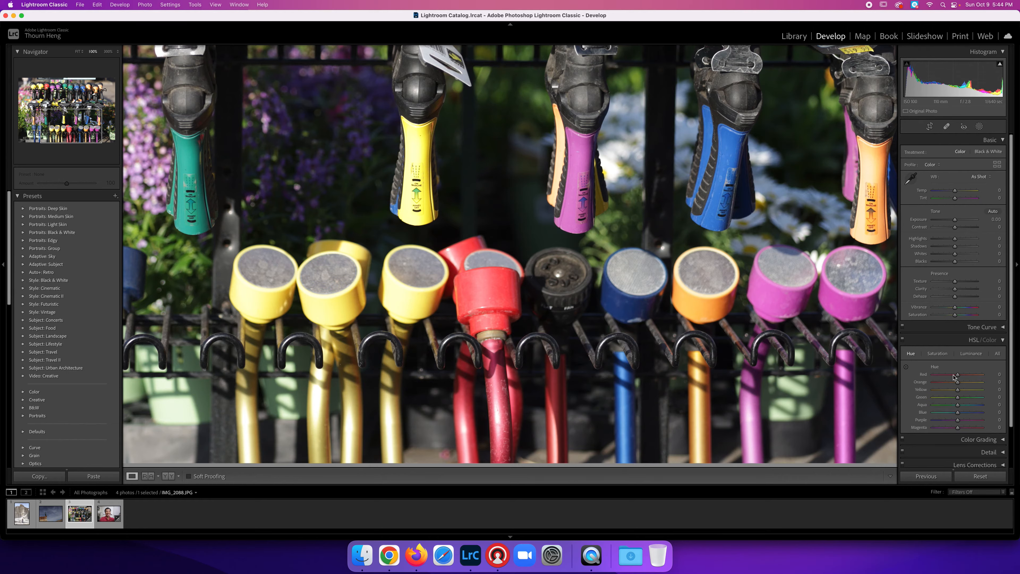
left_click_drag(958, 376, 883, 379)
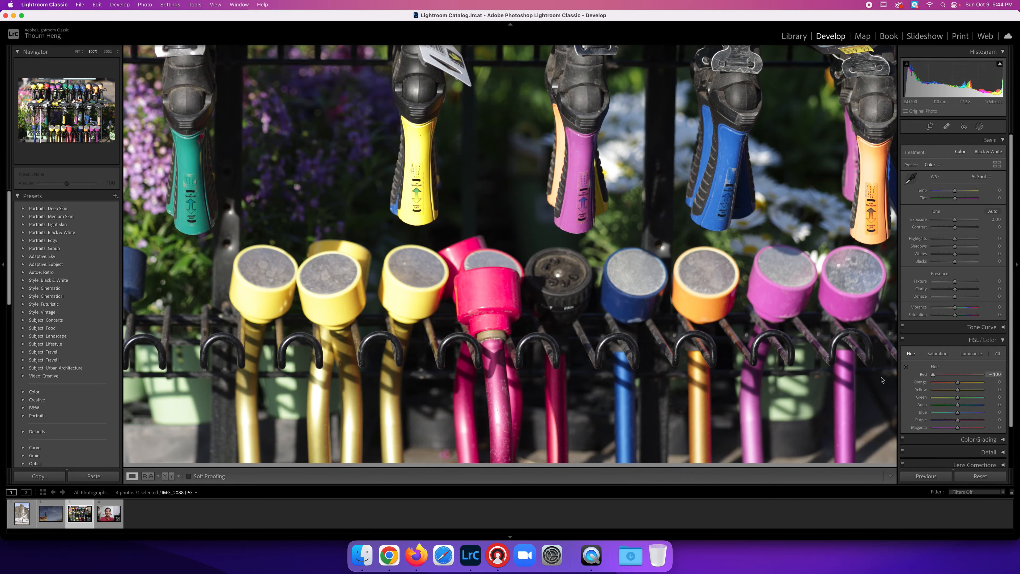
double_click(933, 375)
Step: Show the HSL Saturation sliders, try the Red saturation at +100, and reset it to 0
left_click(937, 354)
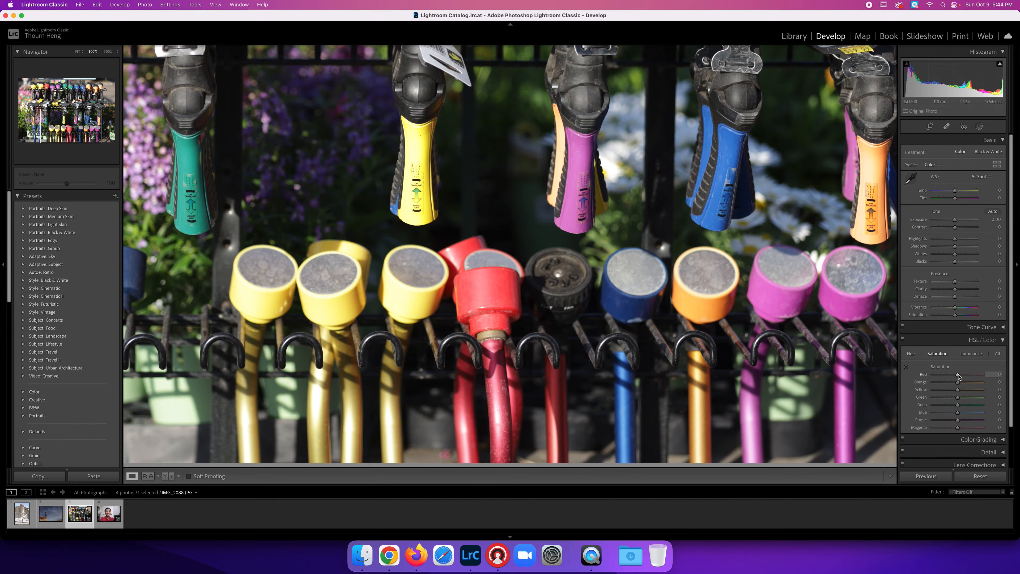
left_click_drag(959, 377, 1018, 385)
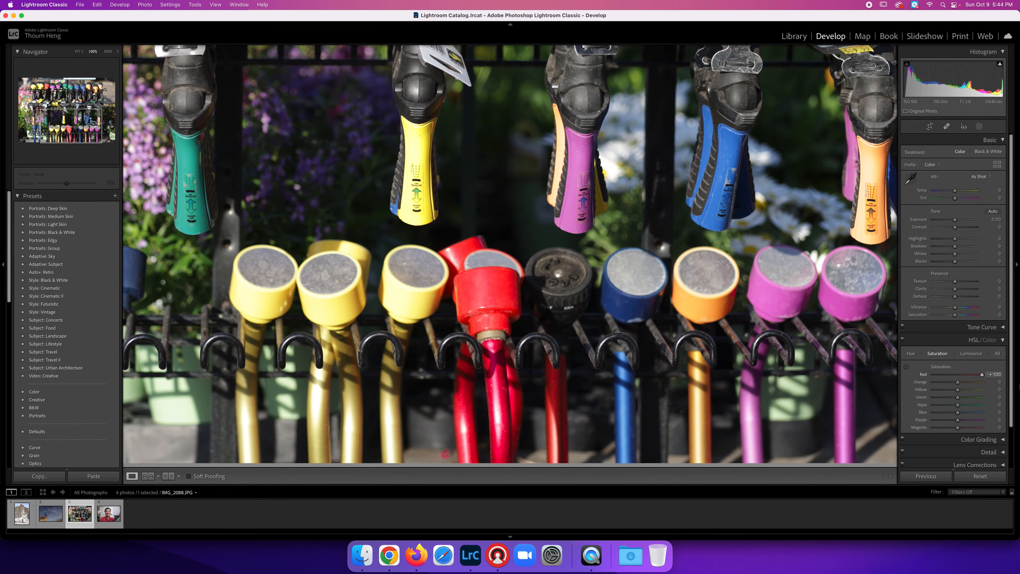
double_click(983, 375)
Step: Return to the HSL Luminance sliders, try the Red luminance at +100, and reset it to 0
left_click(971, 353)
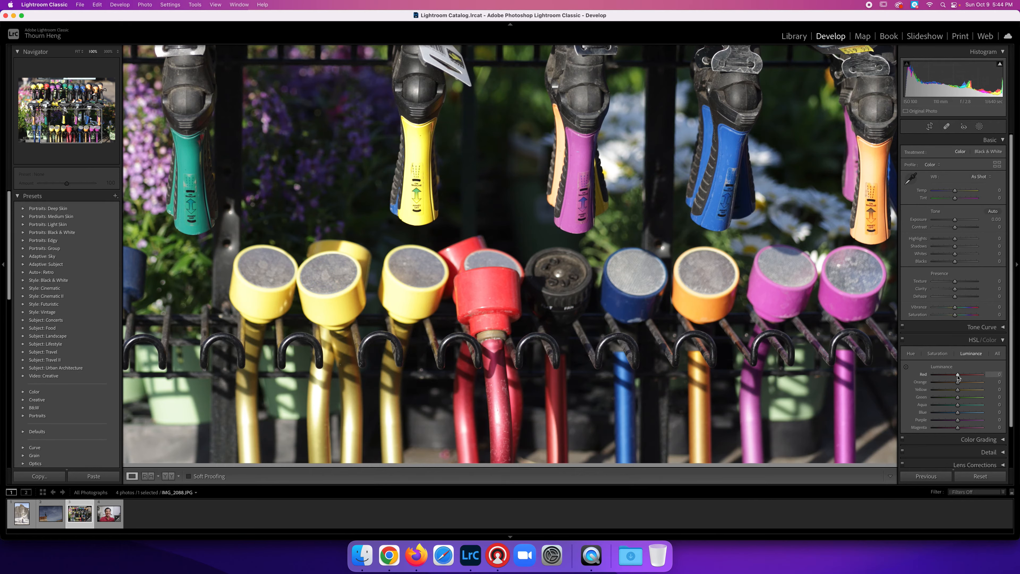
left_click_drag(958, 376, 987, 380)
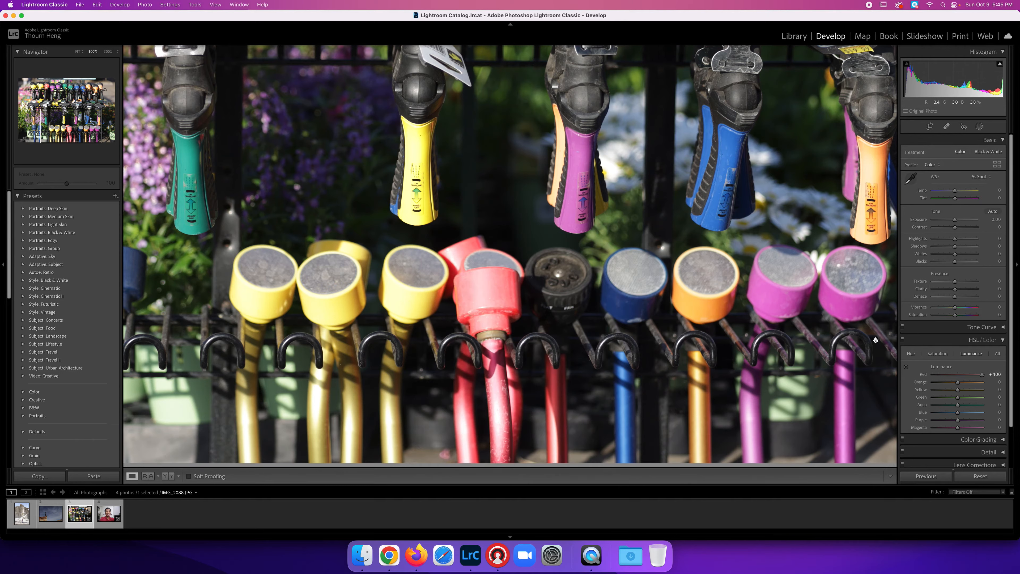
double_click(982, 376)
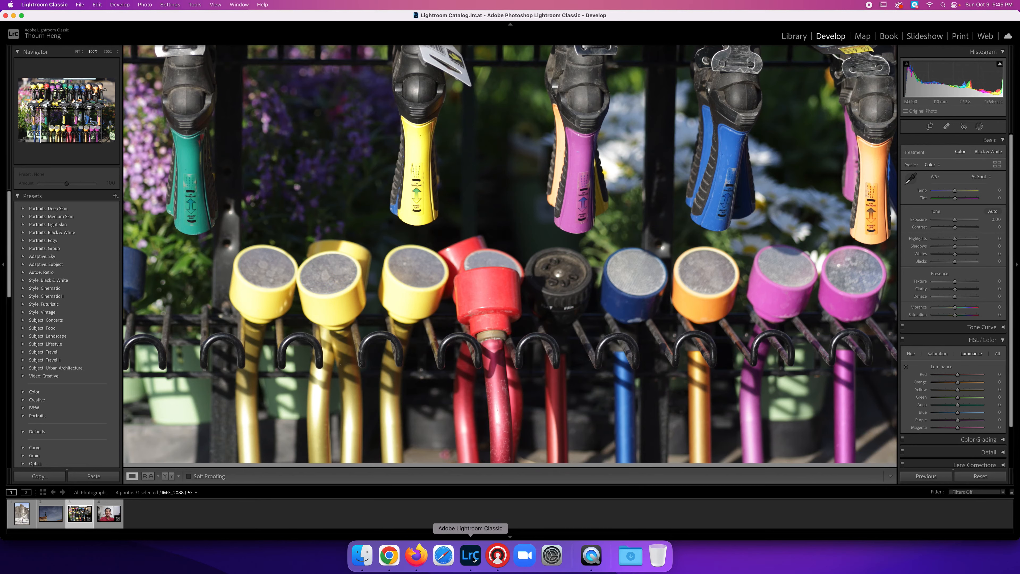
Step: Switch to the Photo and Video 1-2 Daily Agenda slides in Chrome
left_click(389, 555)
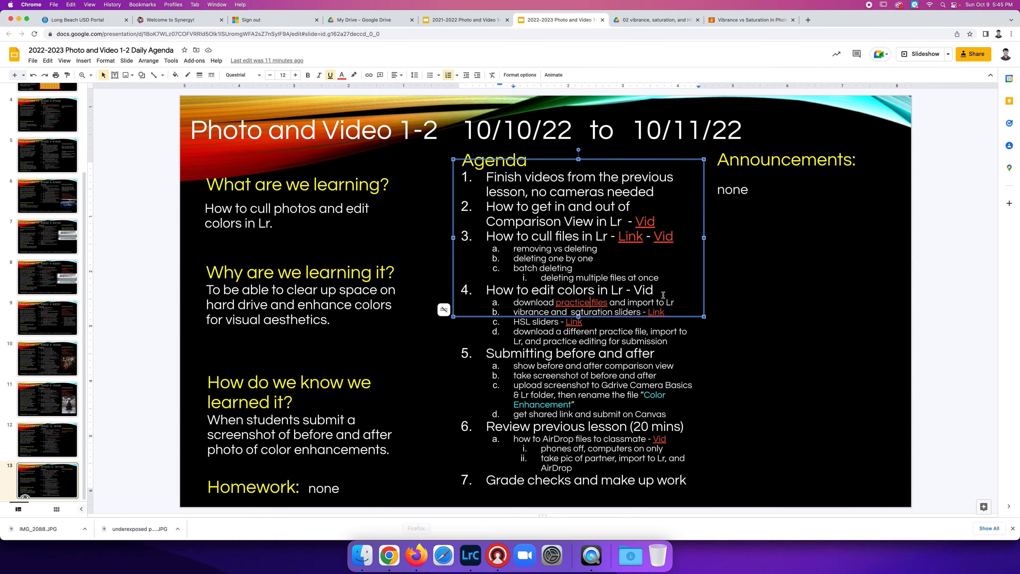